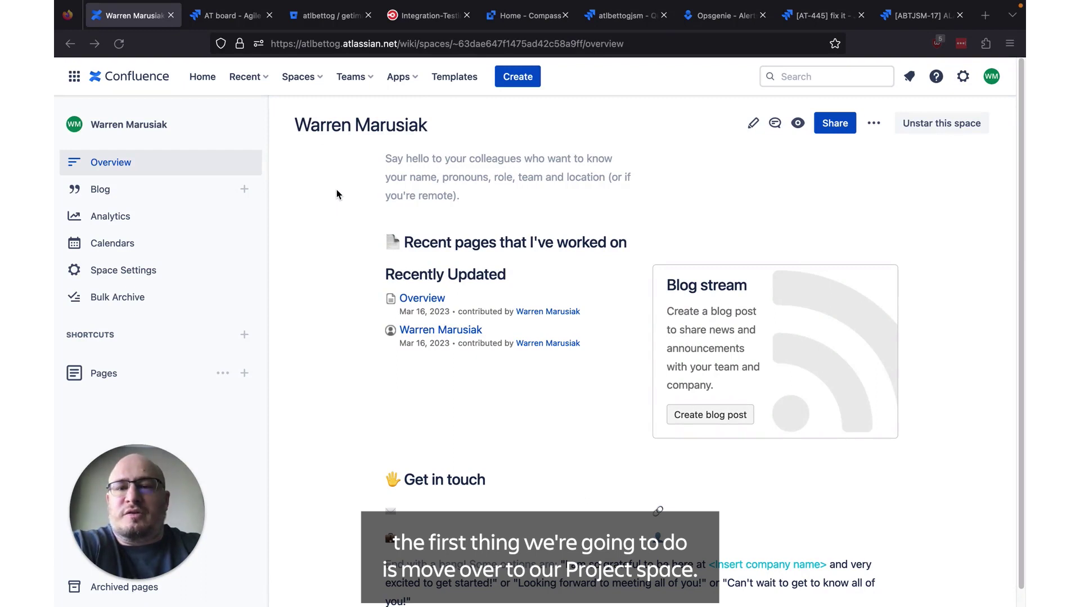
Step: Start a new page in the atlbettog space and begin titling it 'Runbook root page'
{"action": "left_click", "coordinate": [302, 79]}
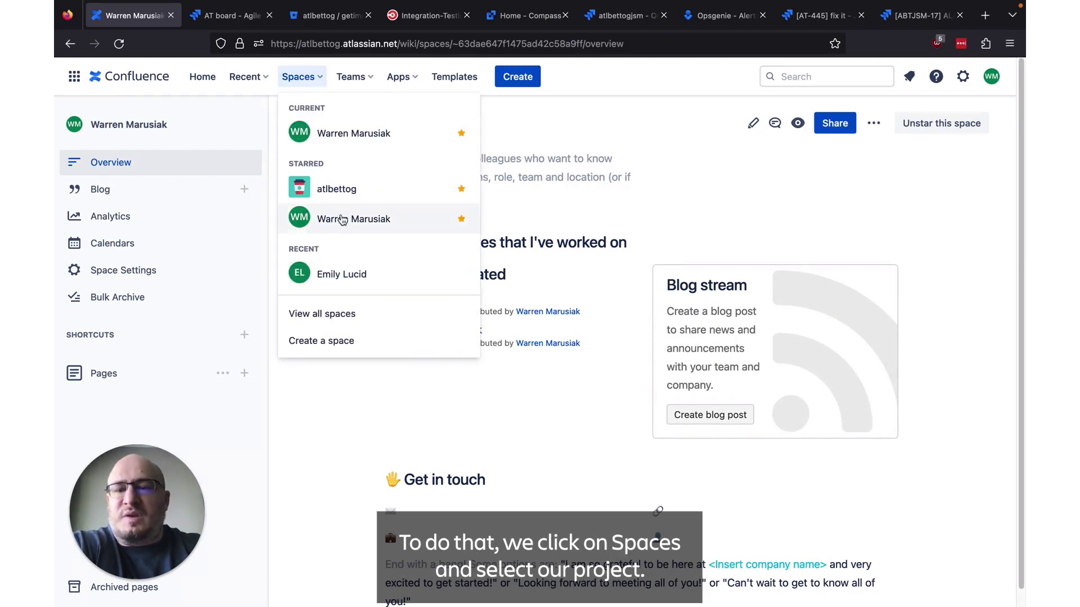
{"action": "left_click", "coordinate": [354, 194]}
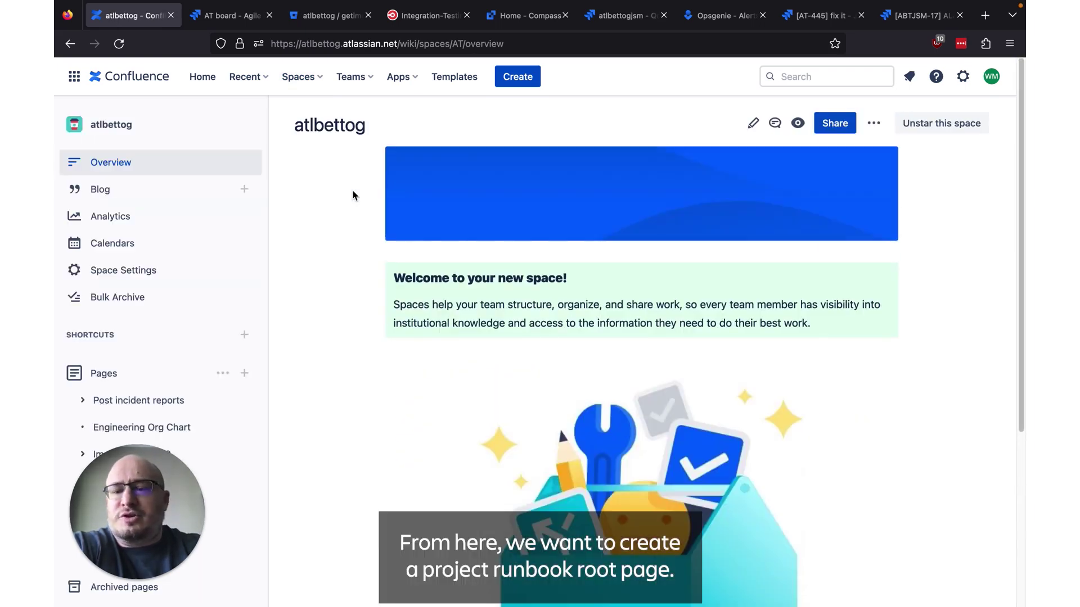
{"action": "left_click", "coordinate": [245, 374]}
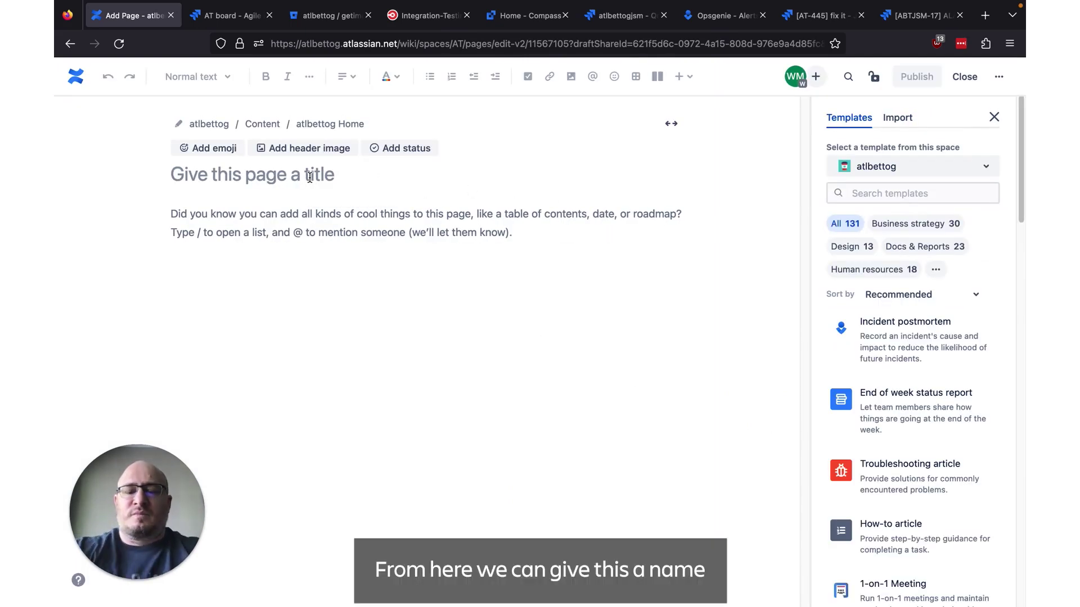
{"action": "type", "text": "Runboo"}
{"action": "type", "text": "k root pa"}
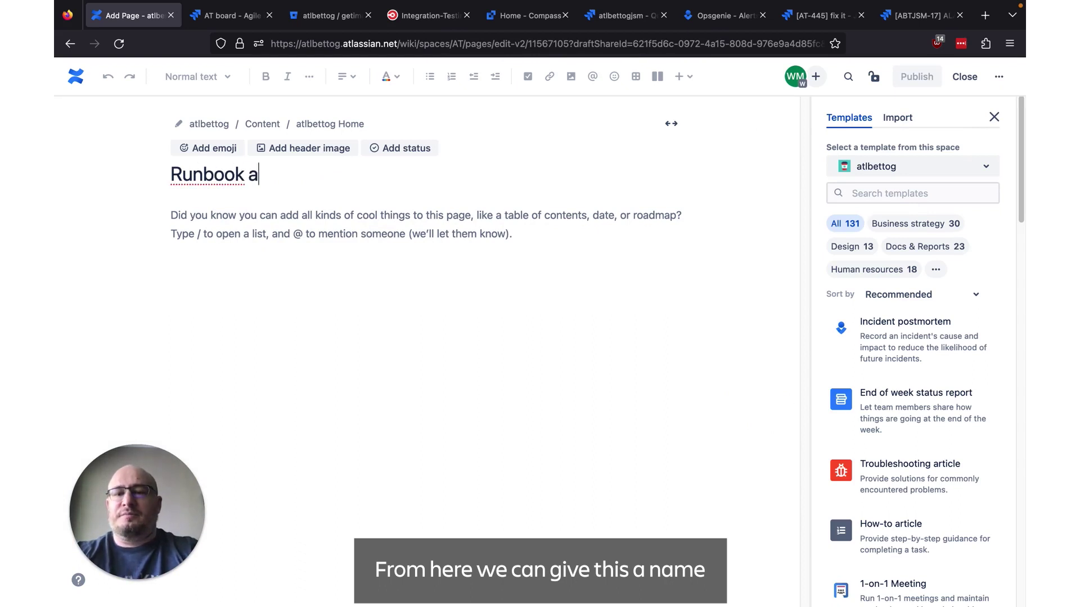
{"action": "key", "text": "BackSpace"}
{"action": "type", "text": "root page"}
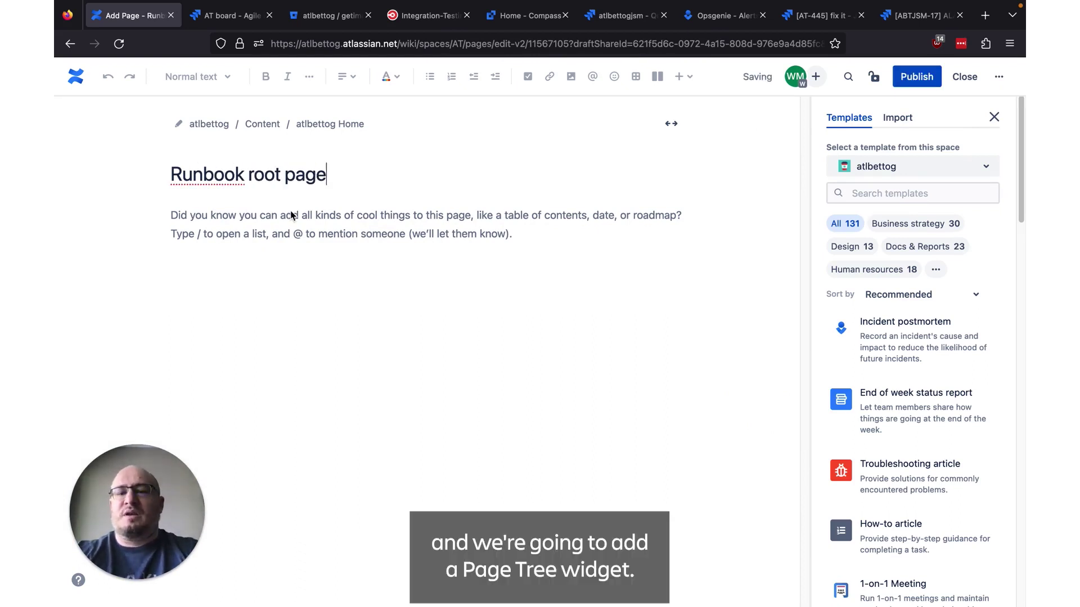
{"action": "left_click", "coordinate": [287, 213]}
{"action": "type", "text": "/page"}
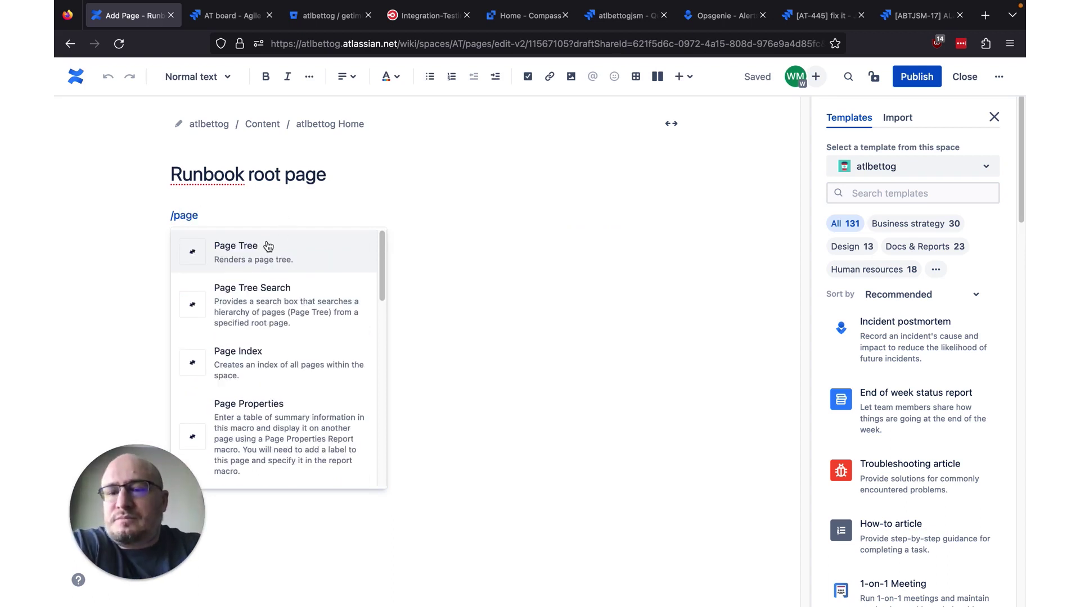
{"action": "left_click", "coordinate": [268, 247]}
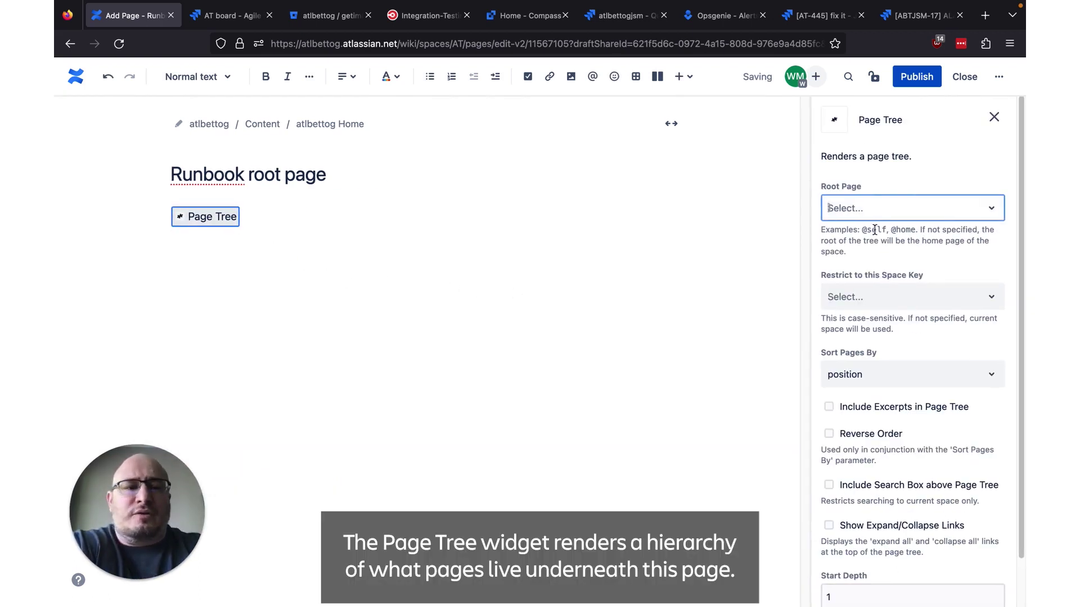
{"action": "left_click", "coordinate": [882, 216]}
{"action": "left_click", "coordinate": [864, 245]}
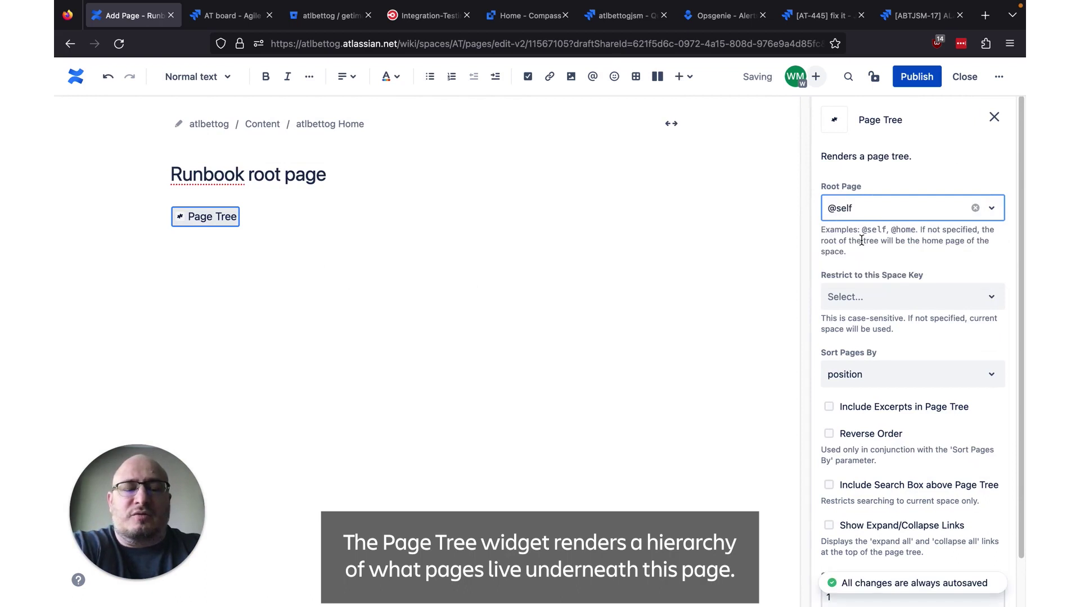
Step: Limit the Page Tree to atlbettog with excerpts and start depth 2, then publish
{"action": "left_click", "coordinate": [859, 299]}
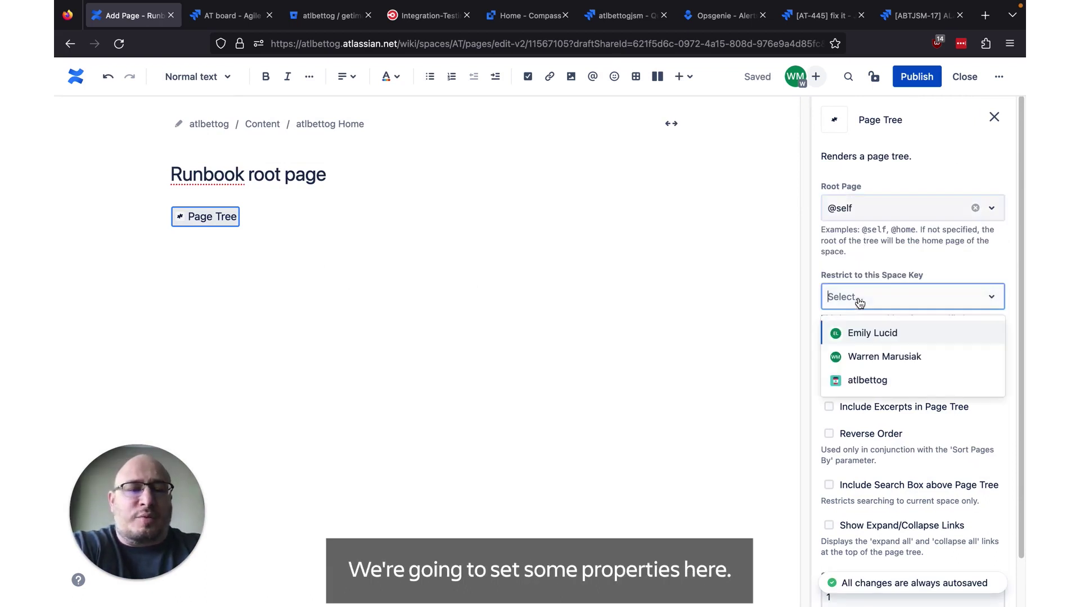
{"action": "left_click", "coordinate": [858, 380]}
{"action": "left_click", "coordinate": [829, 406]}
{"action": "scroll", "coordinate": [832, 410], "scroll_direction": "down", "scroll_amount": 2}
{"action": "left_click", "coordinate": [868, 553]}
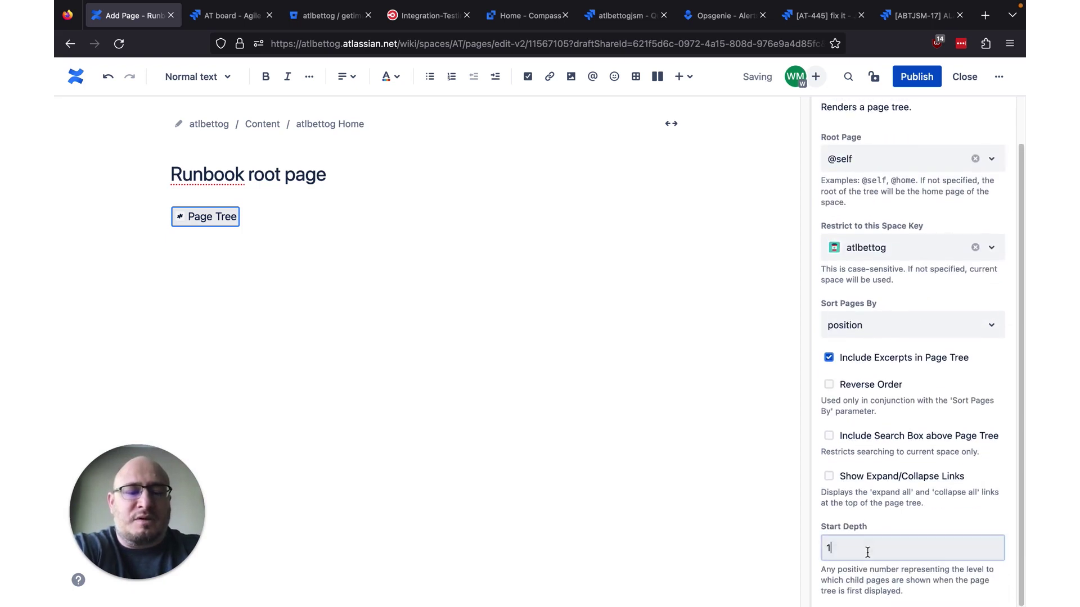
{"action": "key", "text": "BackSpace"}
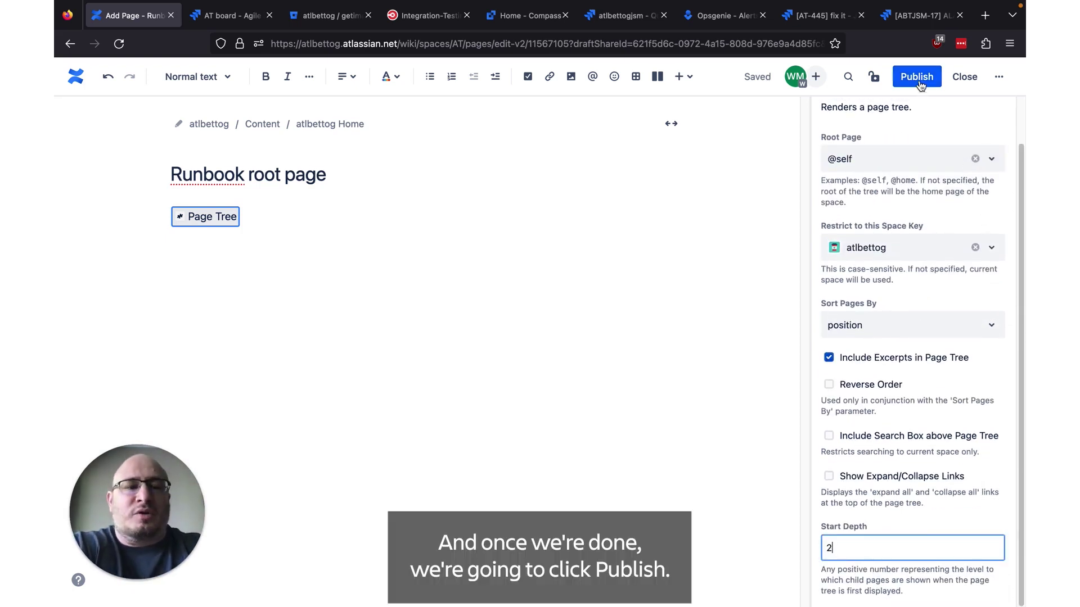
{"action": "left_click", "coordinate": [917, 77]}
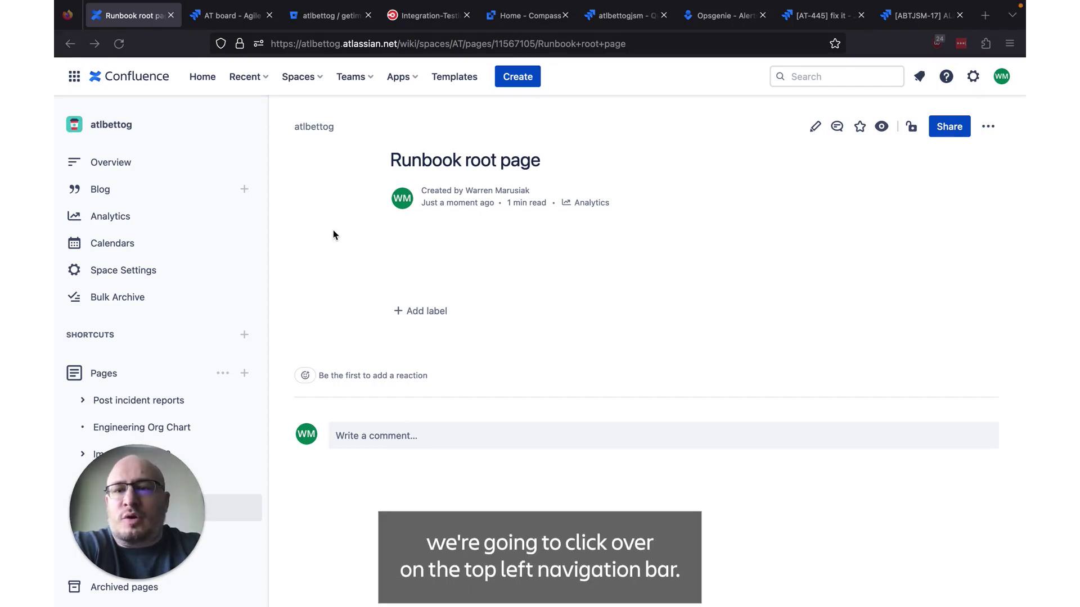
Step: Open Compass in a new browser tab from the Atlassian app switcher
{"action": "left_click", "coordinate": [75, 79]}
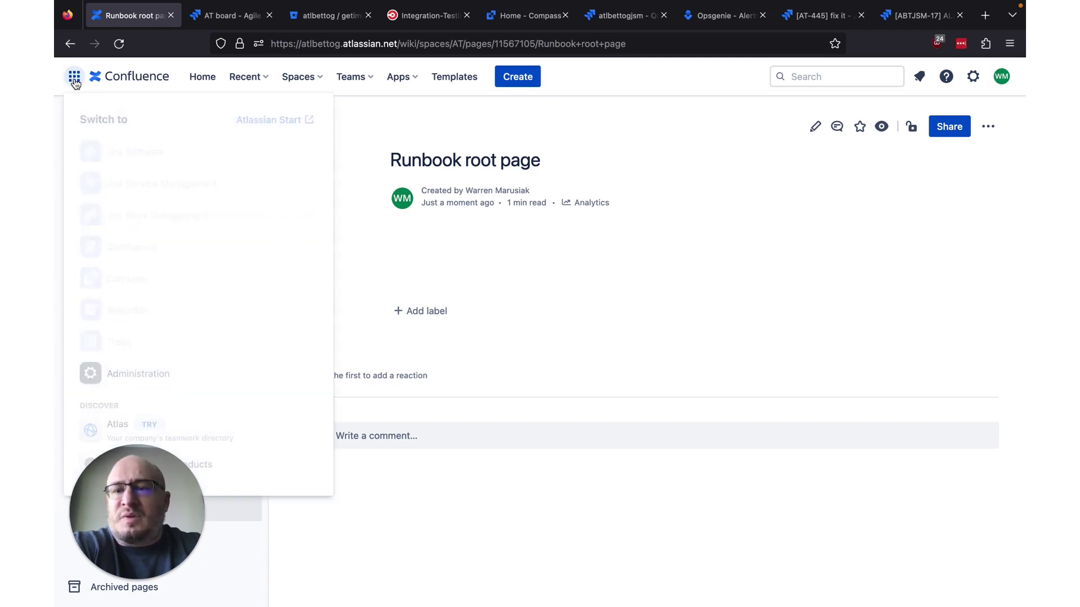
{"action": "right_click", "coordinate": [142, 280]}
{"action": "left_click", "coordinate": [158, 285]}
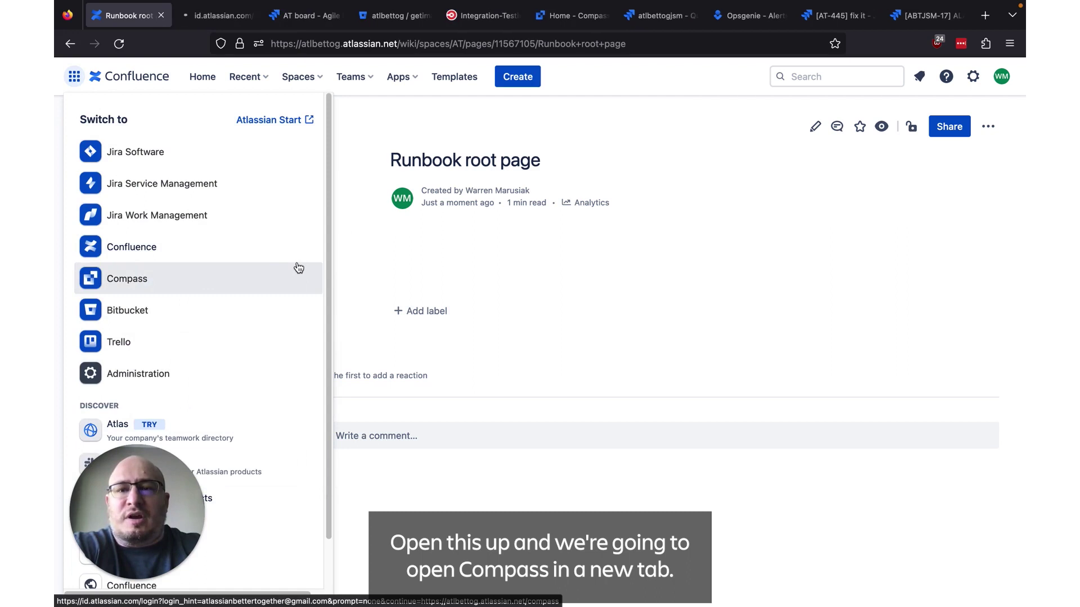
Step: View the Compass home page listing the team's seven components, including SubmitImage and GetImageLabel
{"action": "left_click", "coordinate": [213, 17]}
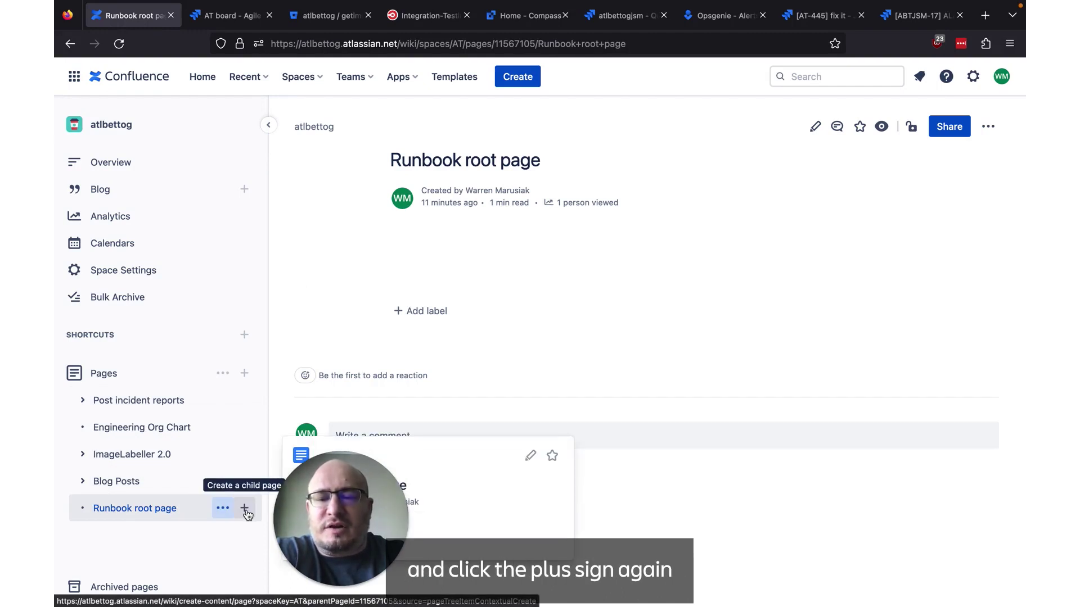
Step: Create a child page under Runbook root page titled 'SubmitImage runbooks'
{"action": "left_click", "coordinate": [245, 509]}
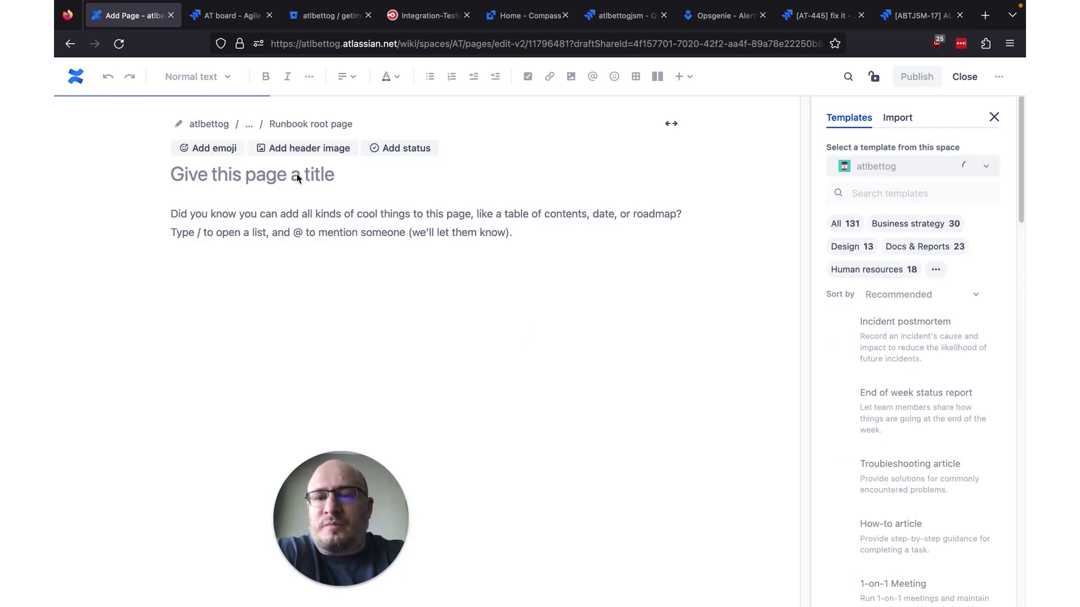
{"action": "type", "text": "Su"}
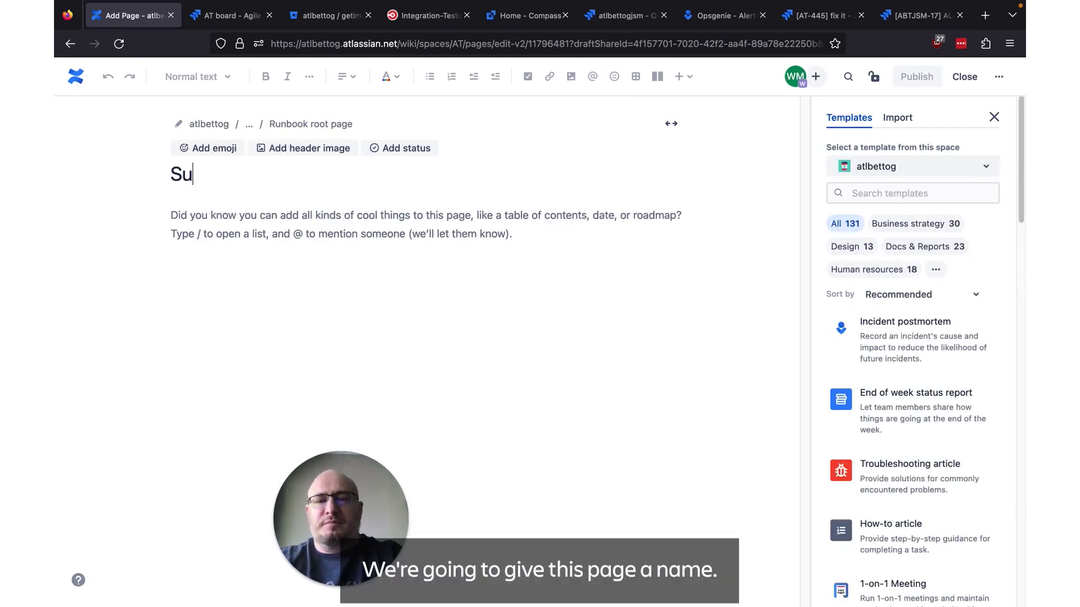
{"action": "type", "text": "bmitImage ru"}
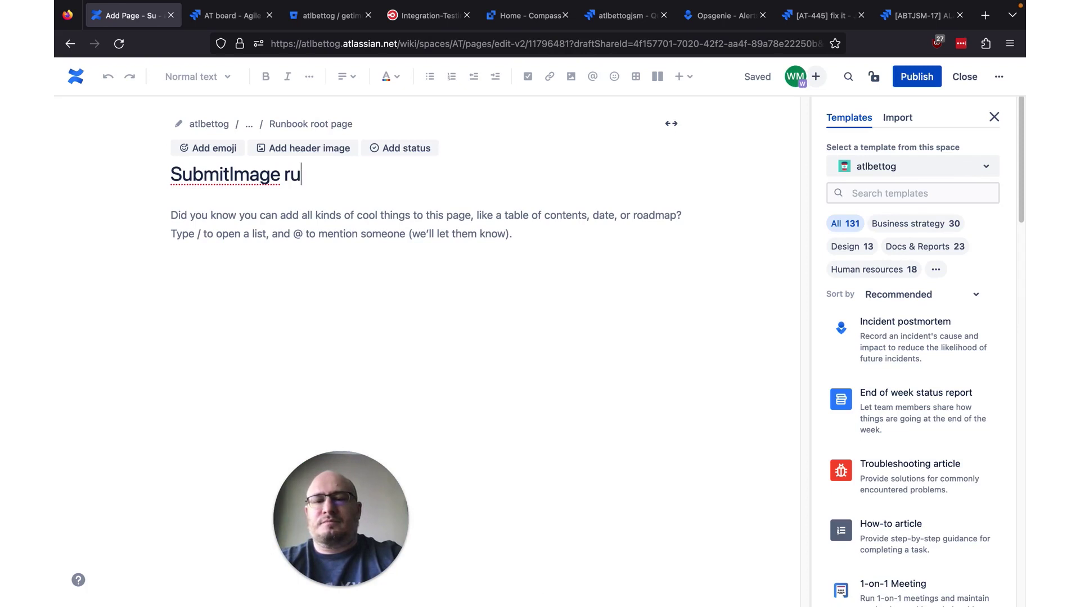
{"action": "type", "text": "nboooks"}
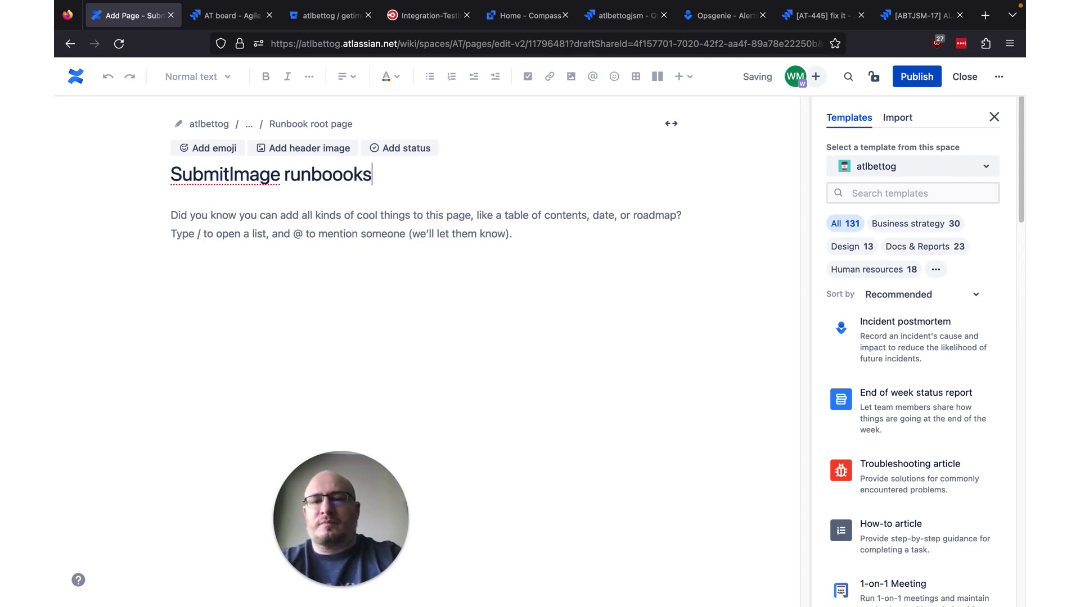
{"action": "key", "text": "BackSpace"}
{"action": "key", "text": "BackSpace"}
{"action": "key", "text": "BackSpace"}
{"action": "type", "text": "ks"}
{"action": "key", "text": "Return"}
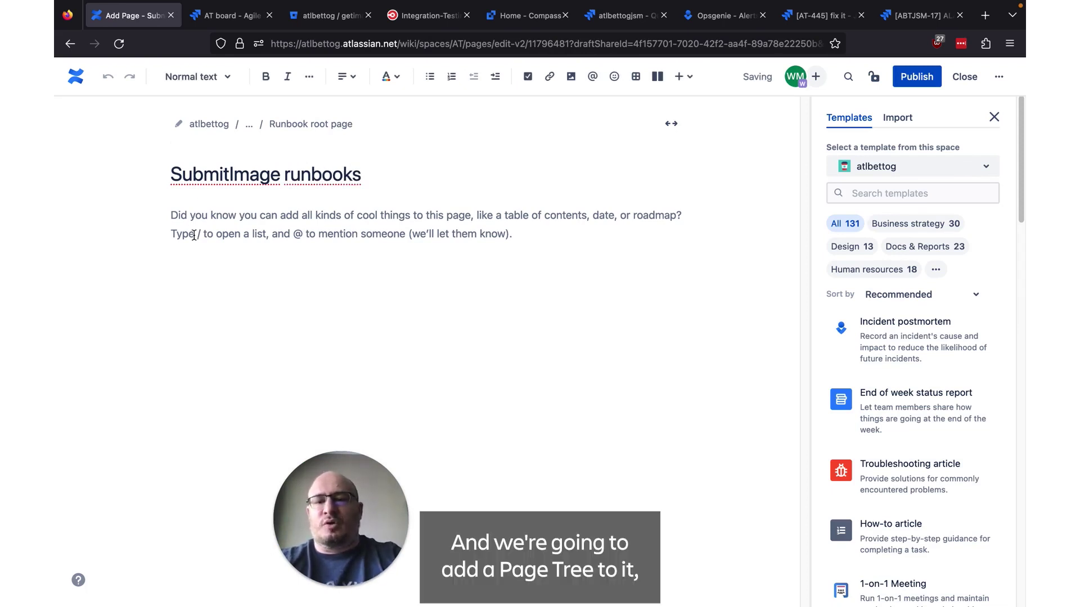
{"action": "type", "text": "/page"}
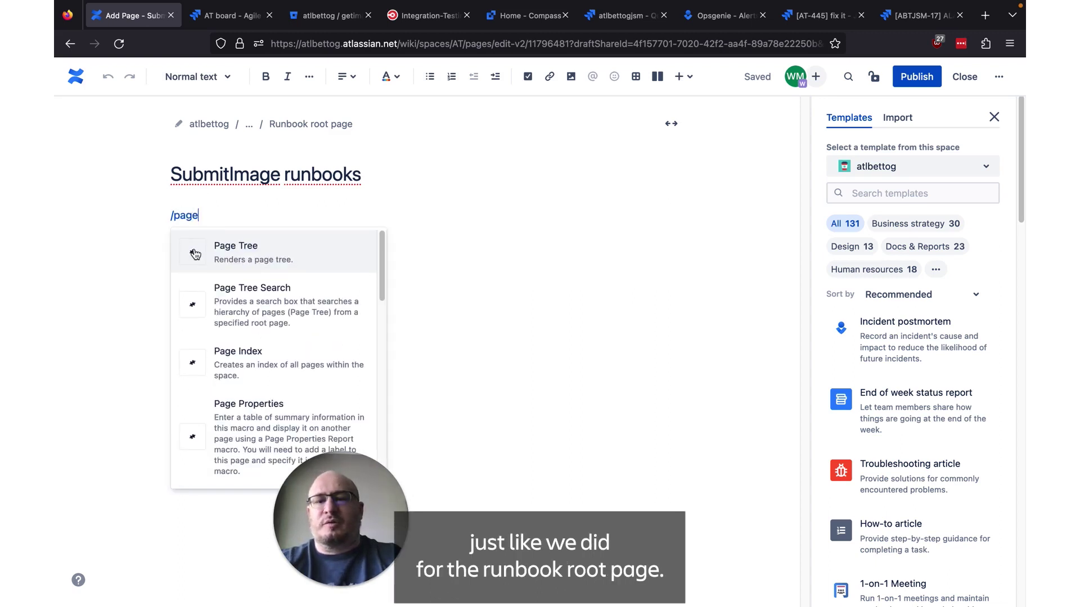
{"action": "left_click", "coordinate": [242, 258]}
{"action": "left_click", "coordinate": [865, 214]}
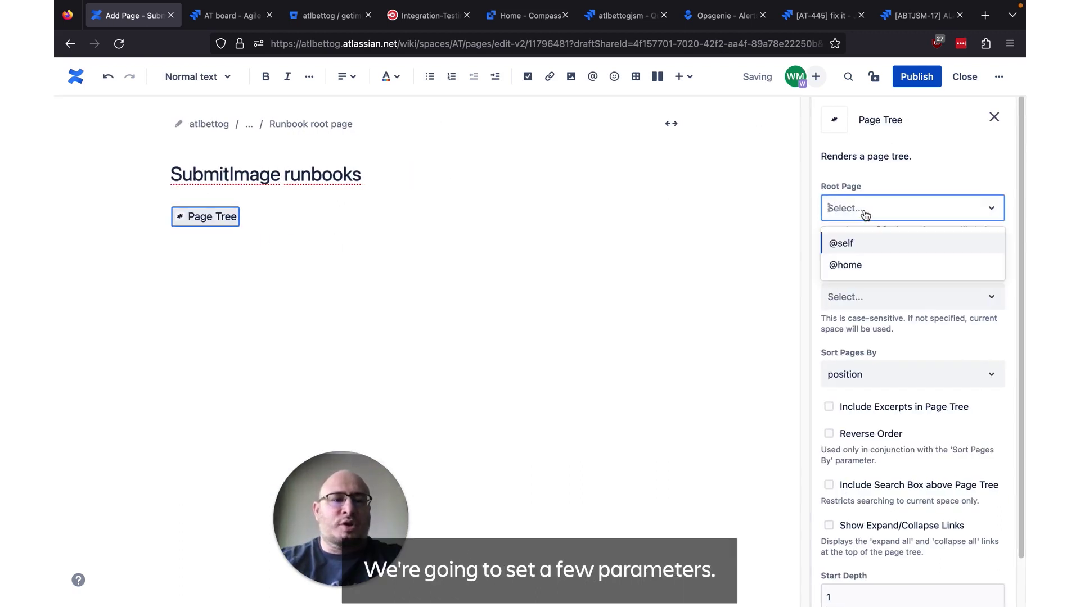
{"action": "left_click", "coordinate": [859, 242]}
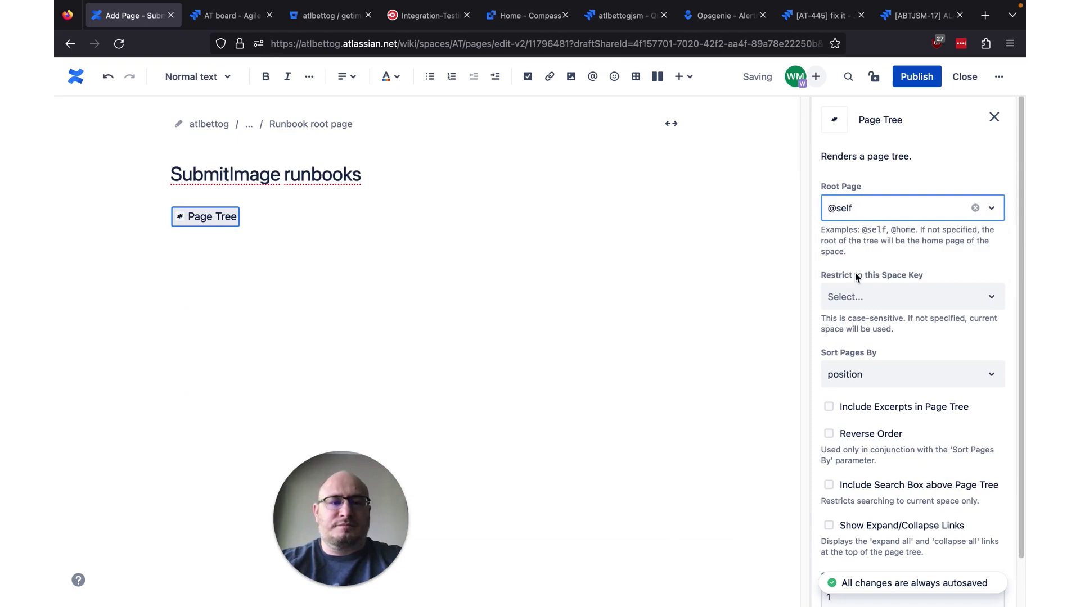
{"action": "left_click", "coordinate": [865, 298]}
{"action": "left_click", "coordinate": [860, 381]}
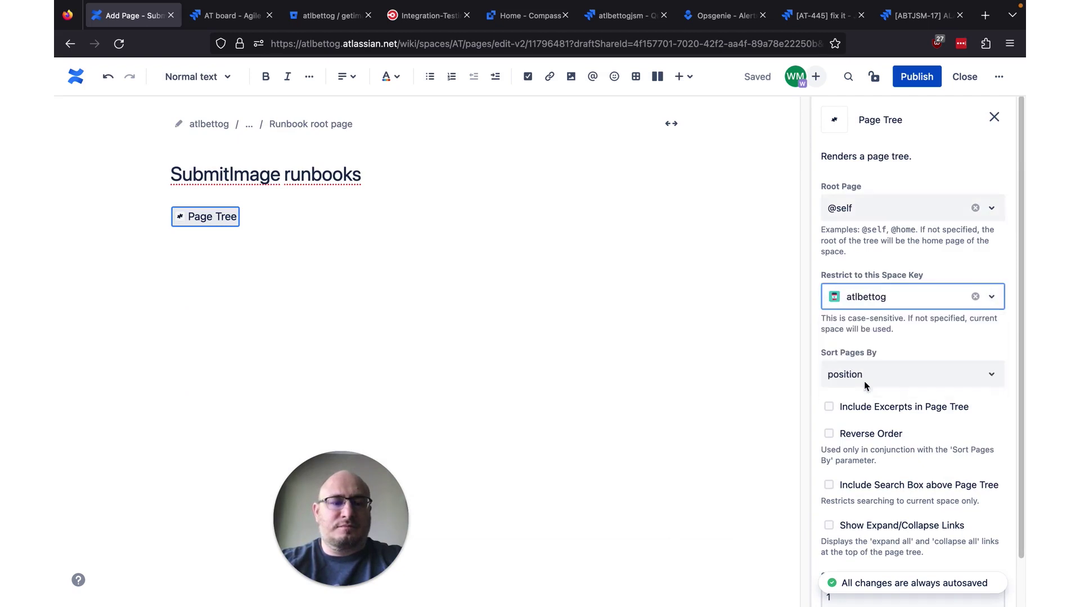
{"action": "left_click", "coordinate": [860, 407]}
{"action": "scroll", "coordinate": [859, 404], "scroll_direction": "down", "scroll_amount": 2}
{"action": "left_click", "coordinate": [862, 549]}
{"action": "key", "text": "BackSpace"}
{"action": "type", "text": "2"}
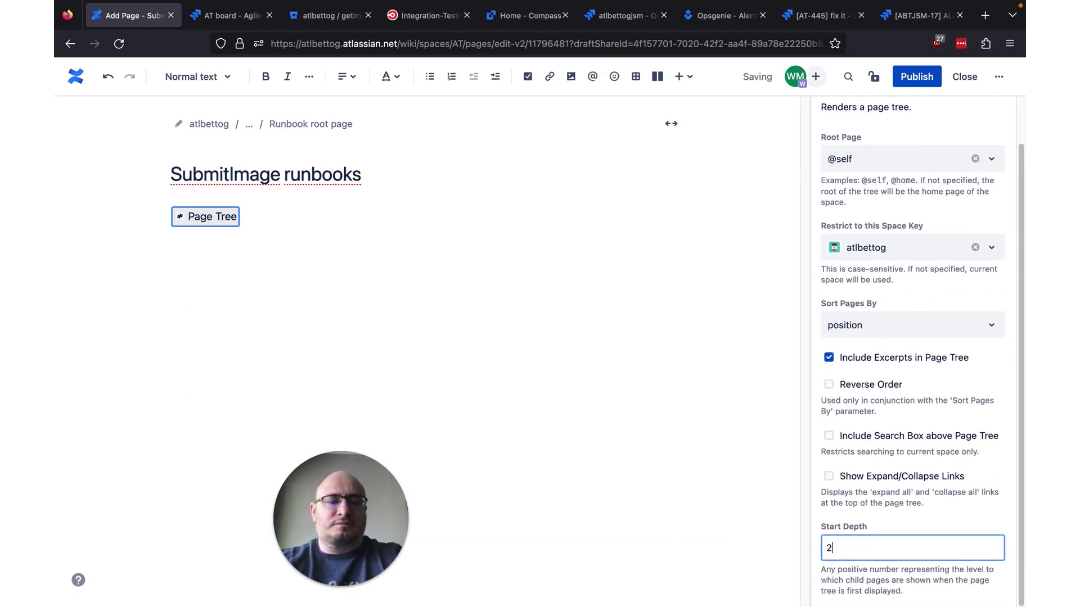
{"action": "left_click", "coordinate": [921, 82]}
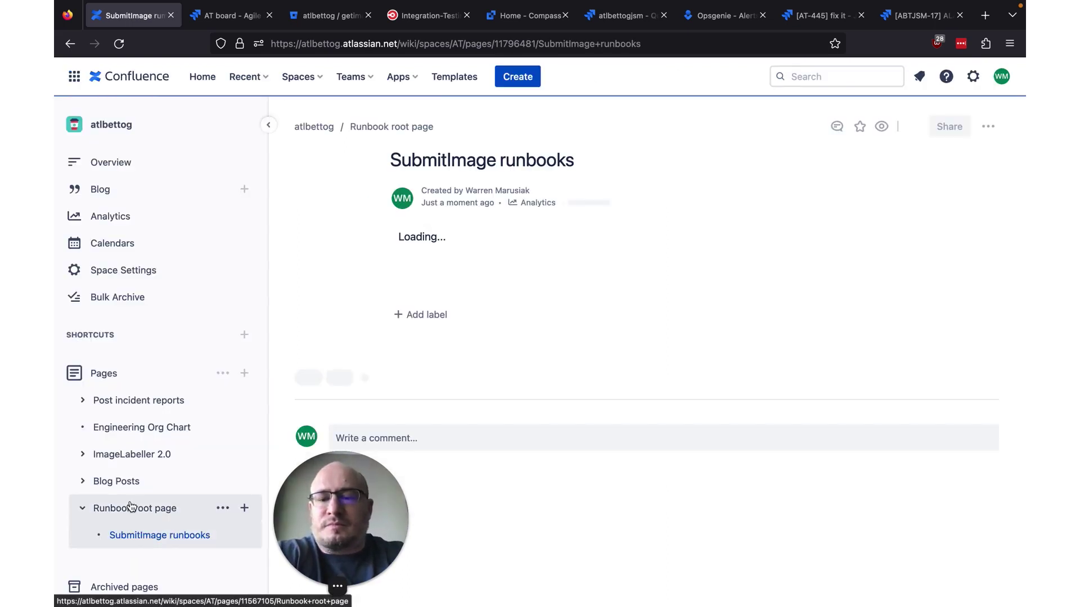
Step: Return to Runbook root page, where SubmitImage and GetImageLabel runbooks are listed as children
{"action": "left_click", "coordinate": [131, 508]}
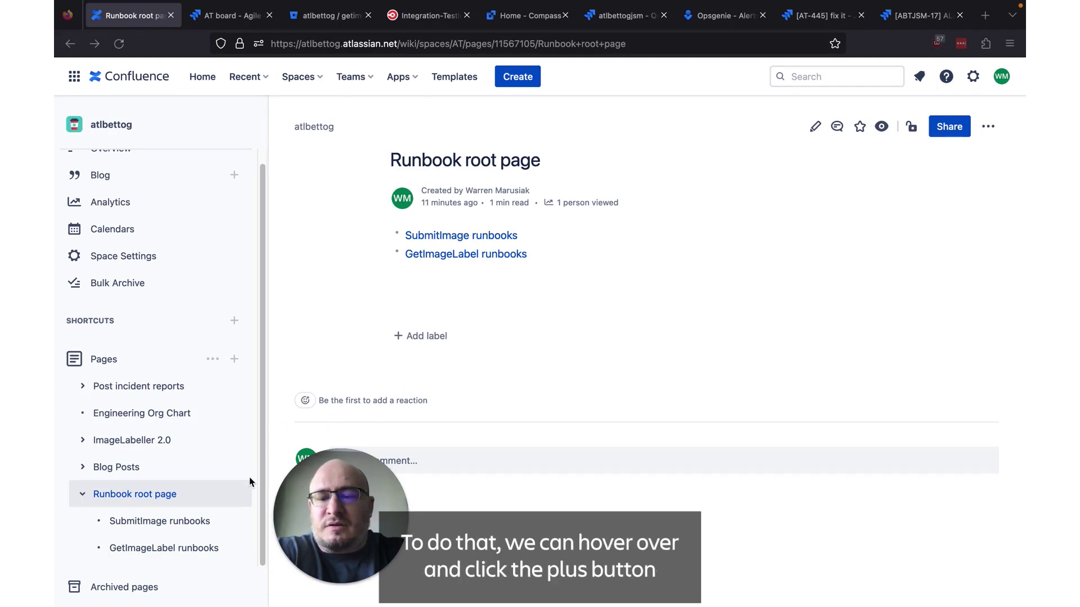
{"action": "mouse_move", "coordinate": [197, 531]}
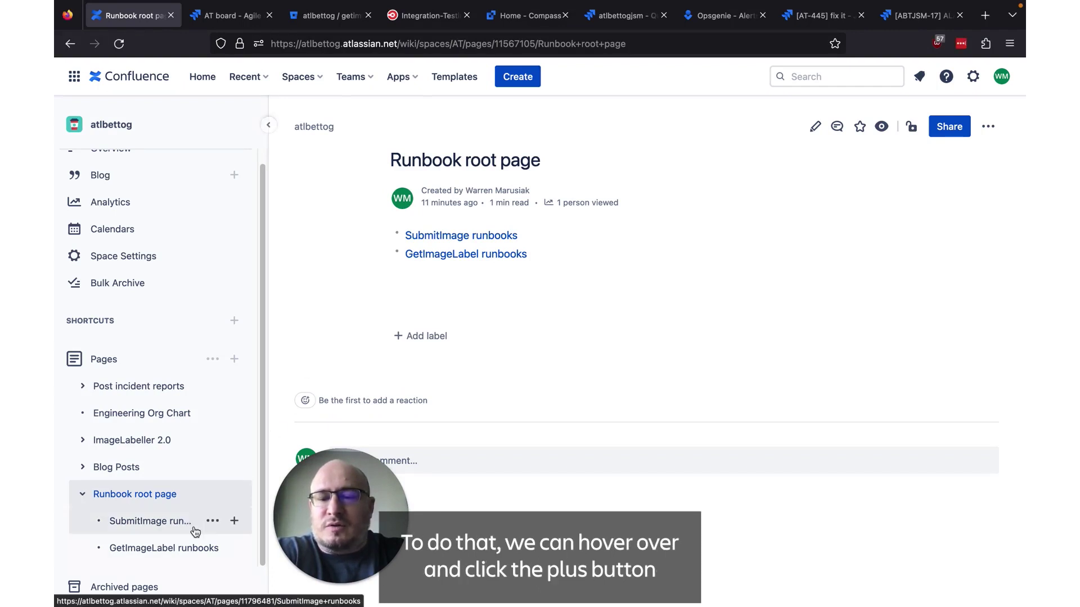
Step: Create a child page under SubmitImage runbooks from the DevOps Runbook template
{"action": "left_click", "coordinate": [235, 522]}
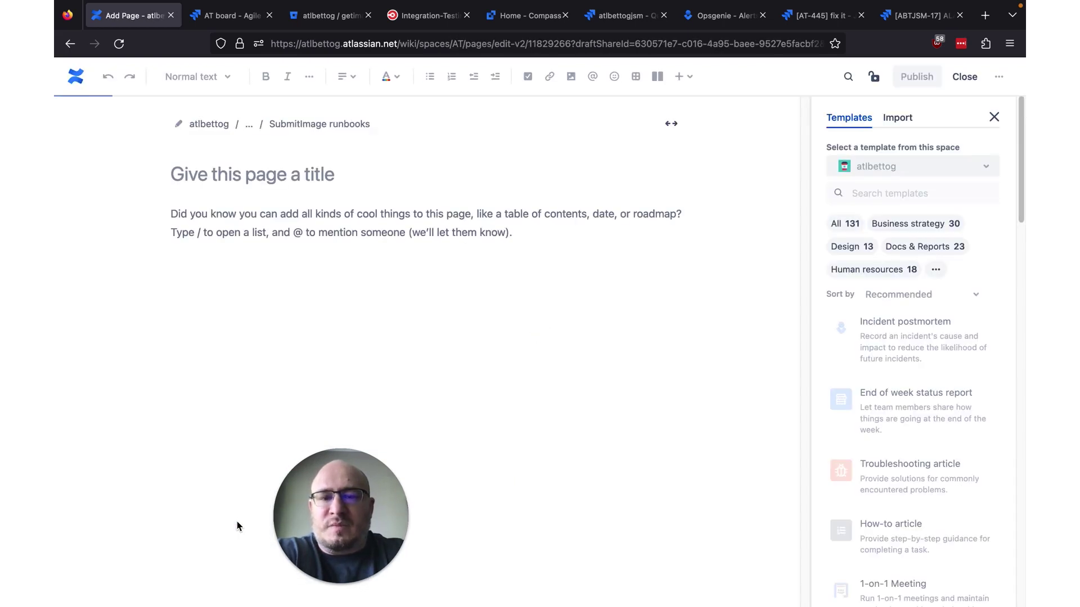
{"action": "left_click", "coordinate": [891, 192]}
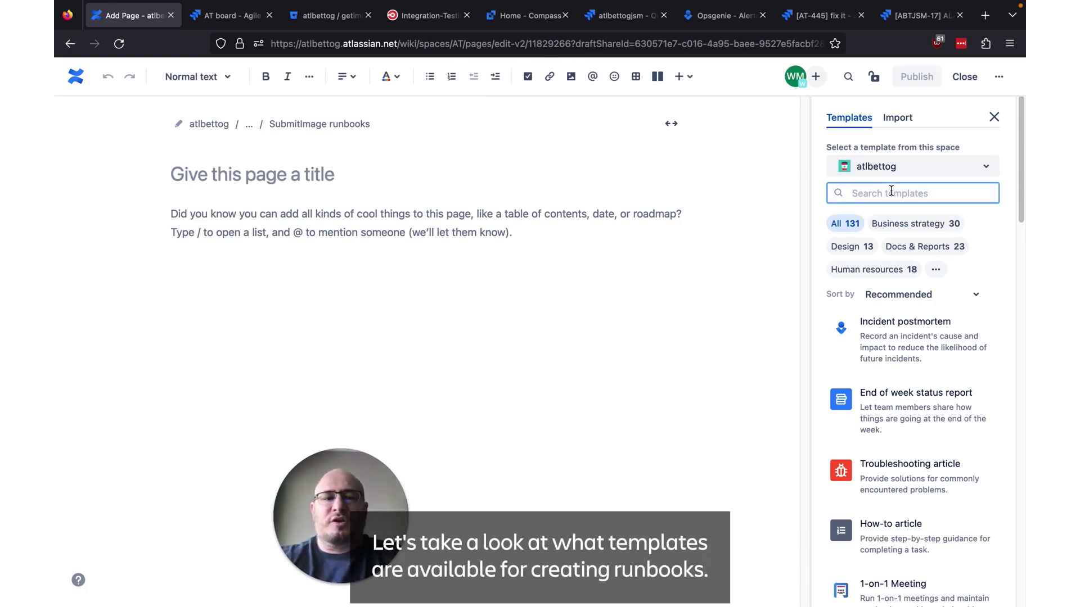
{"action": "type", "text": "runbook"}
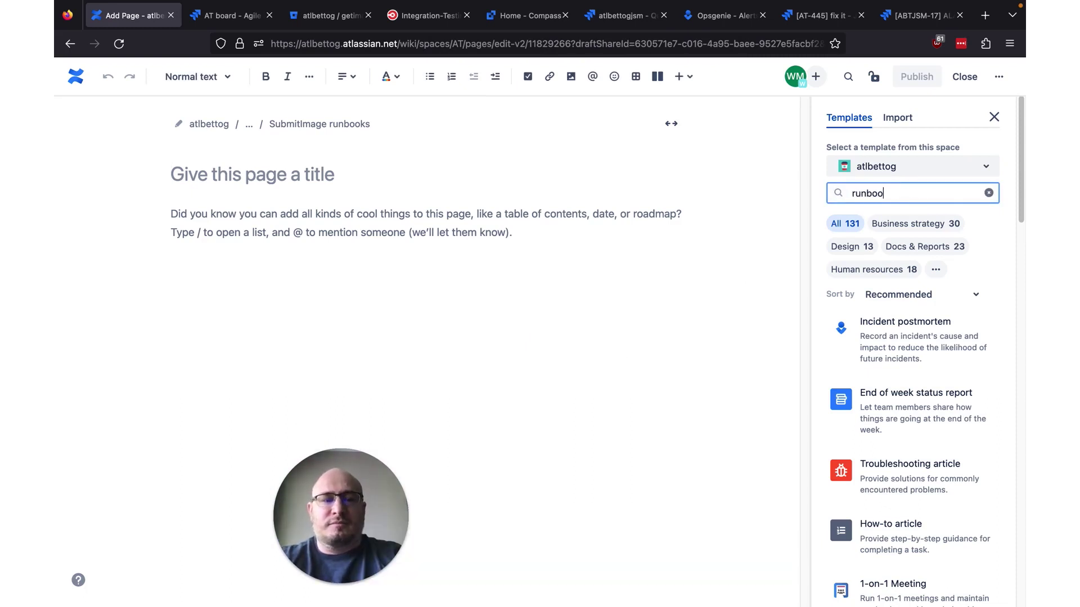
{"action": "mouse_move", "coordinate": [897, 312]}
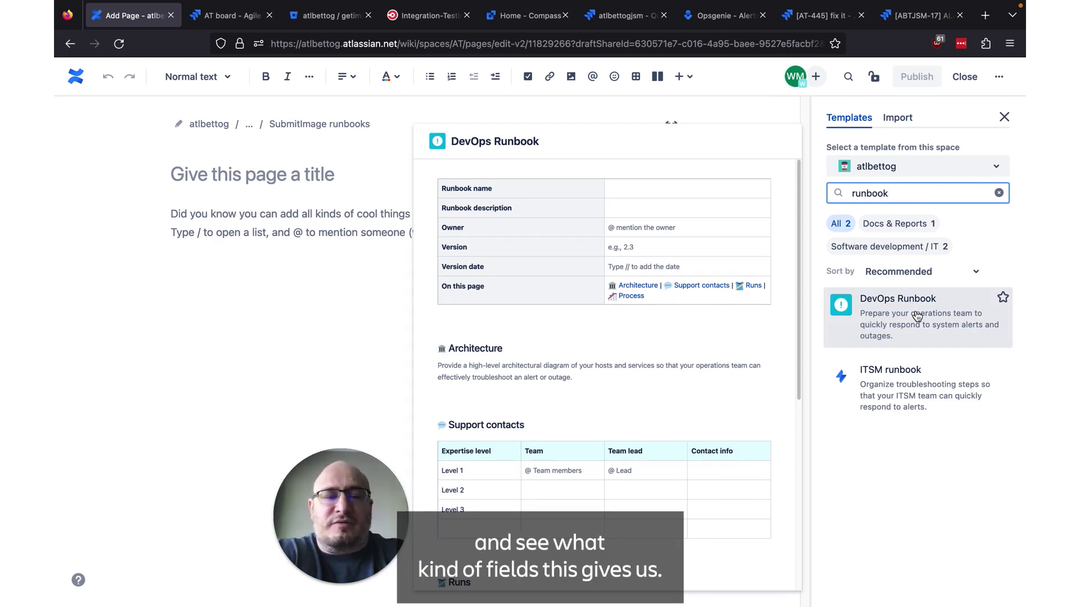
{"action": "left_click", "coordinate": [917, 316]}
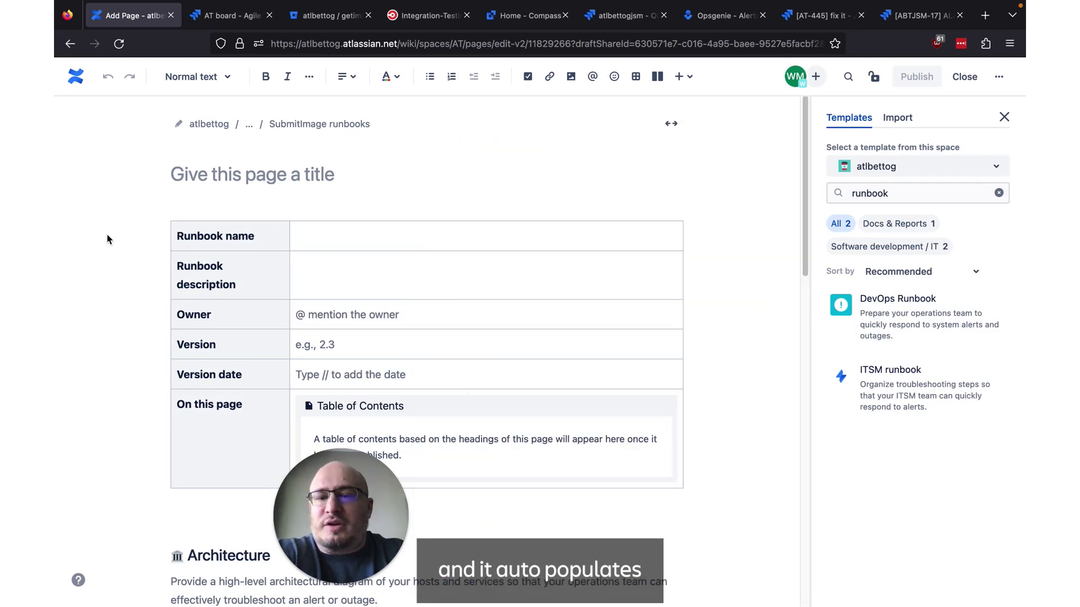
Step: Title the page 'DevOps runbook test' and publish it
{"action": "left_click", "coordinate": [237, 171]}
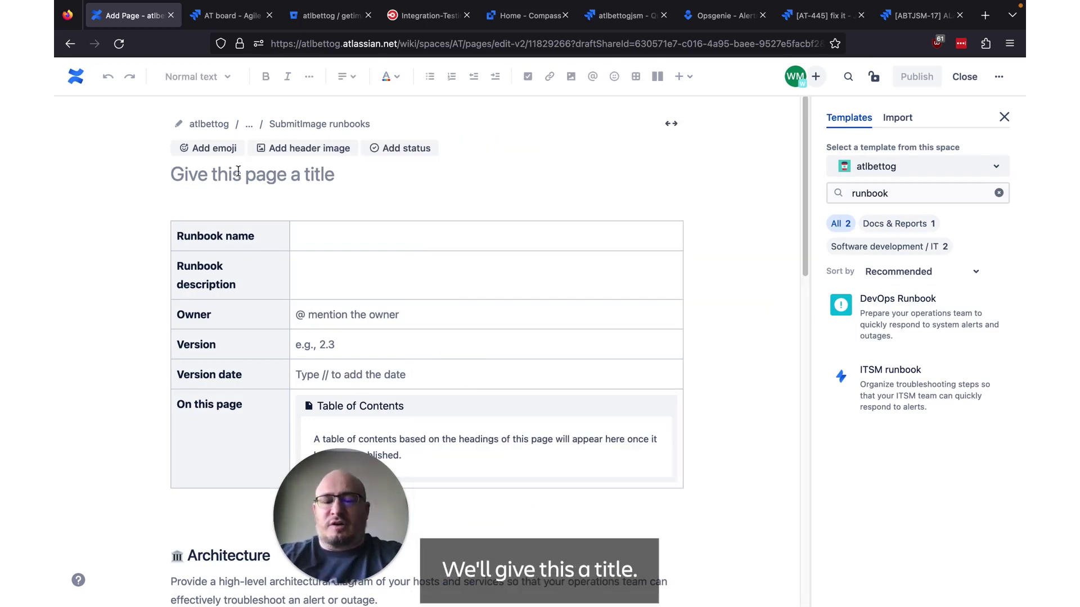
{"action": "type", "text": "DevOps runboo"}
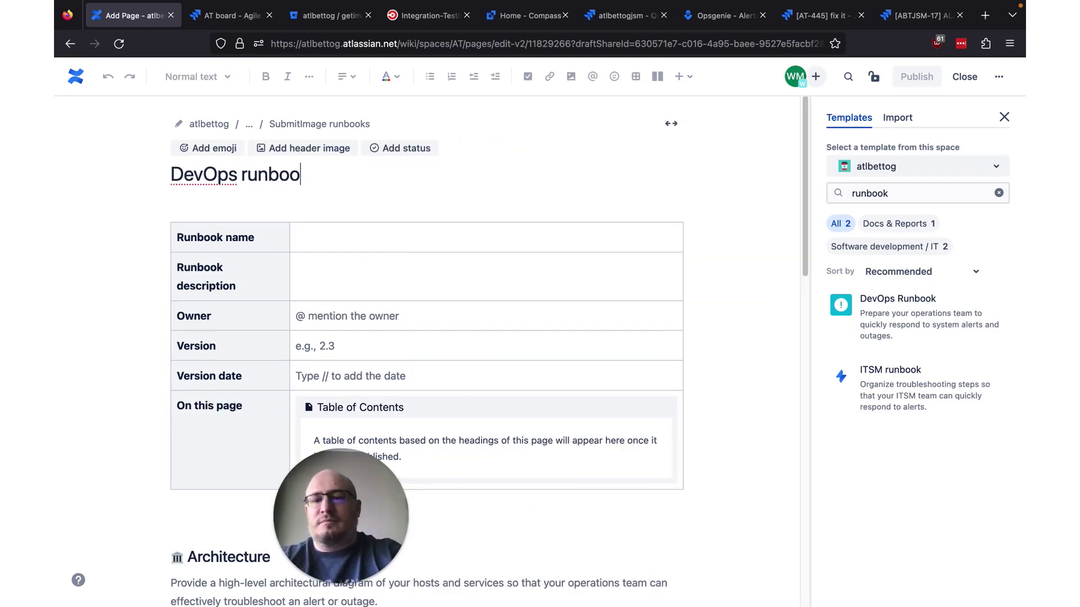
{"action": "type", "text": "k test"}
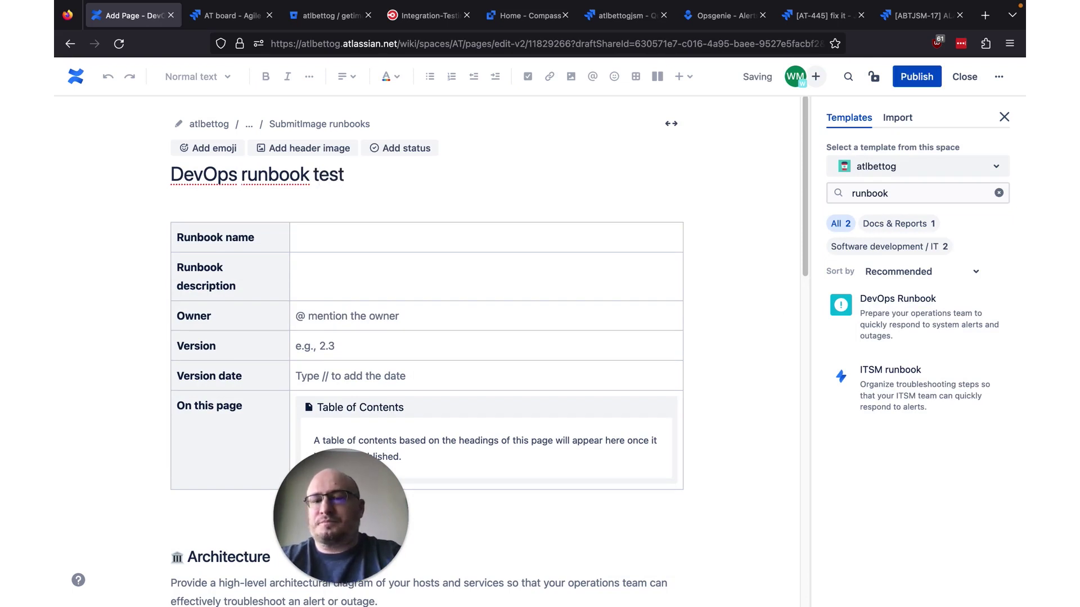
{"action": "scroll", "coordinate": [692, 251], "scroll_direction": "down", "scroll_amount": 3}
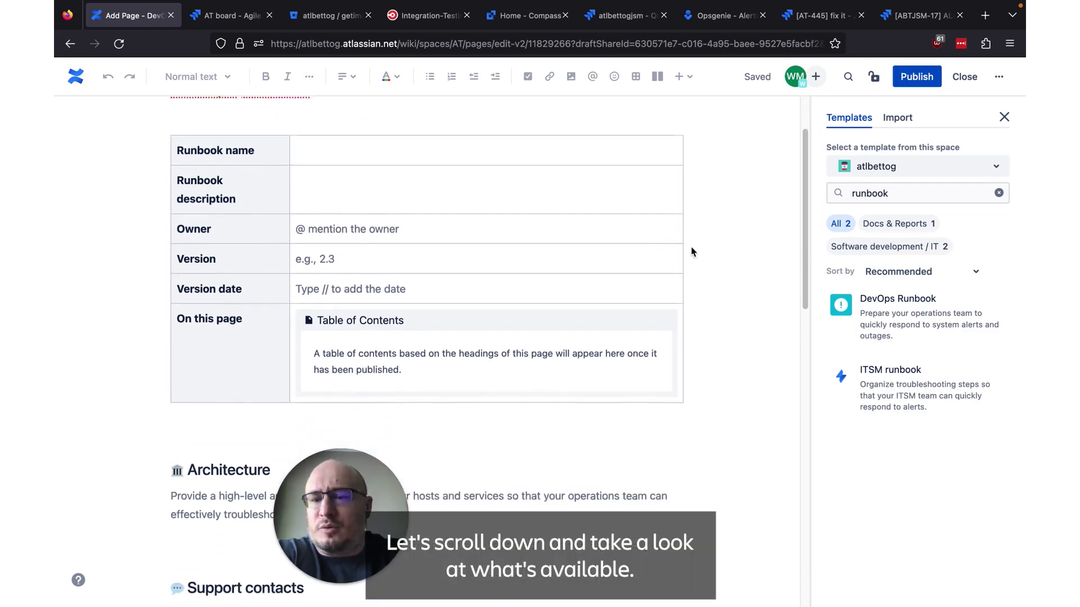
{"action": "scroll", "coordinate": [691, 251], "scroll_direction": "down", "scroll_amount": 15}
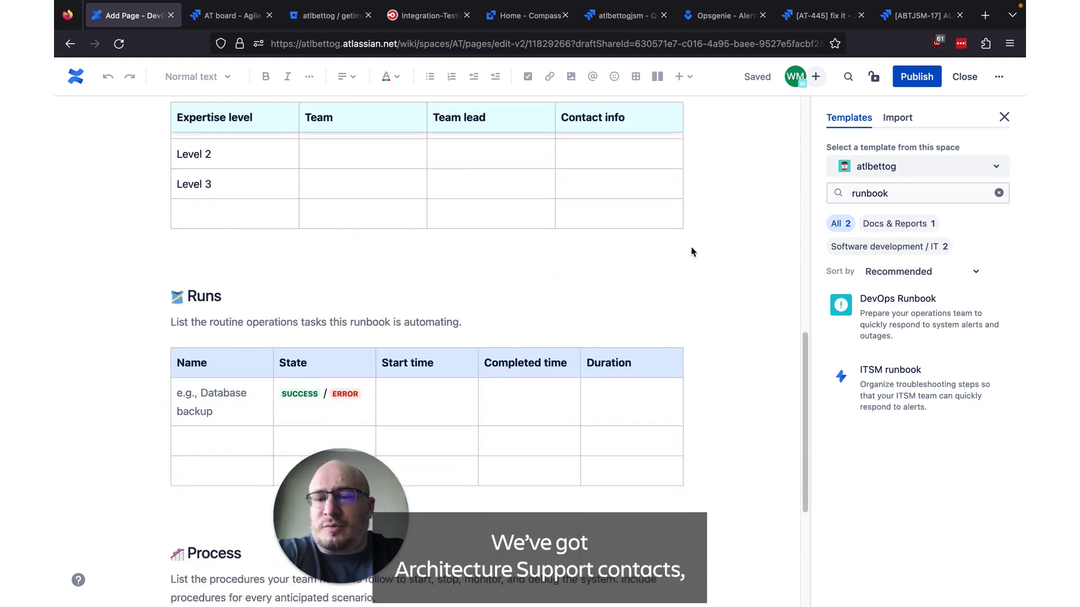
{"action": "scroll", "coordinate": [692, 252], "scroll_direction": "down", "scroll_amount": 7}
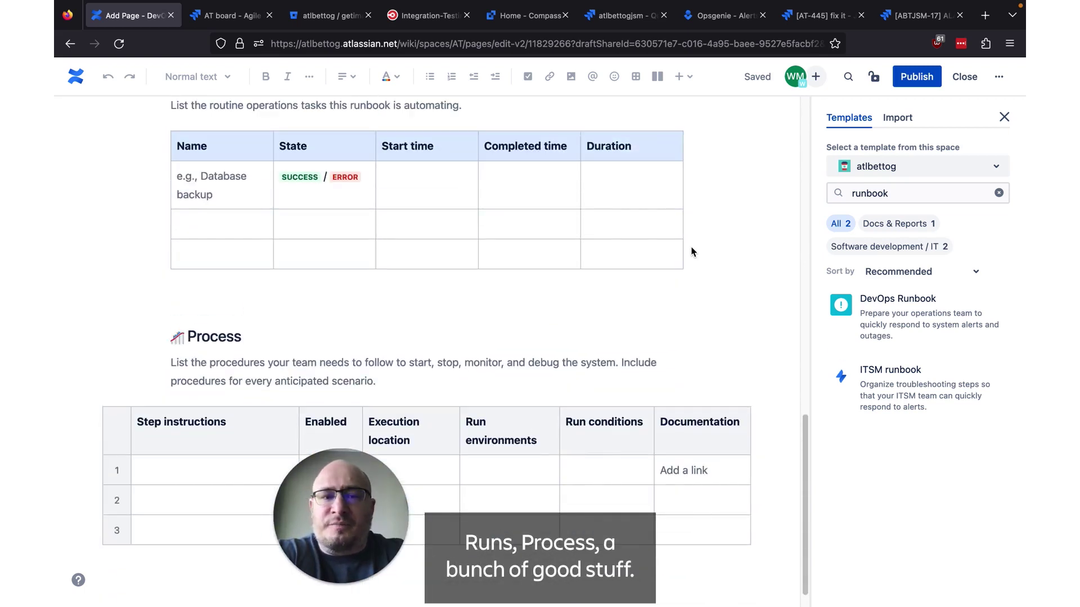
{"action": "left_click", "coordinate": [917, 79]}
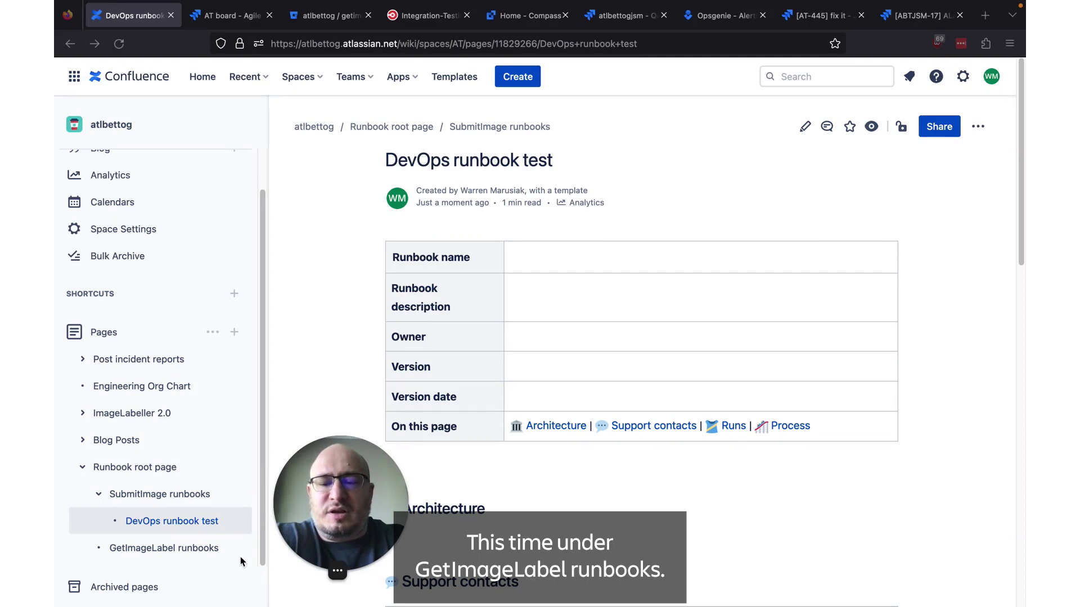
Step: Create a child page under GetImageLabel runbooks from the ITSM runbook template
{"action": "mouse_move", "coordinate": [237, 555]}
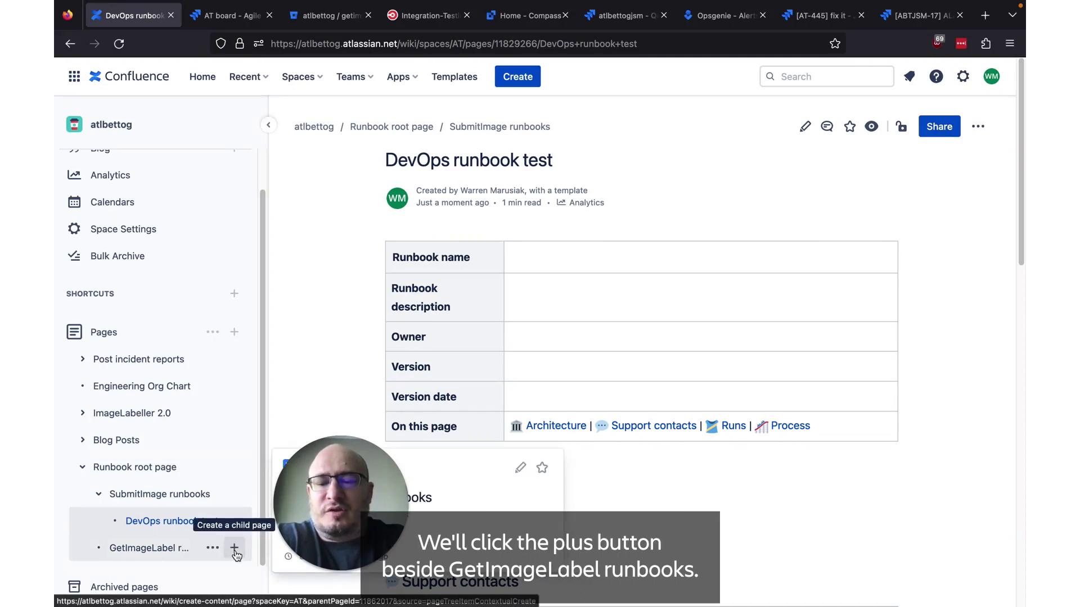
{"action": "left_click", "coordinate": [235, 554]}
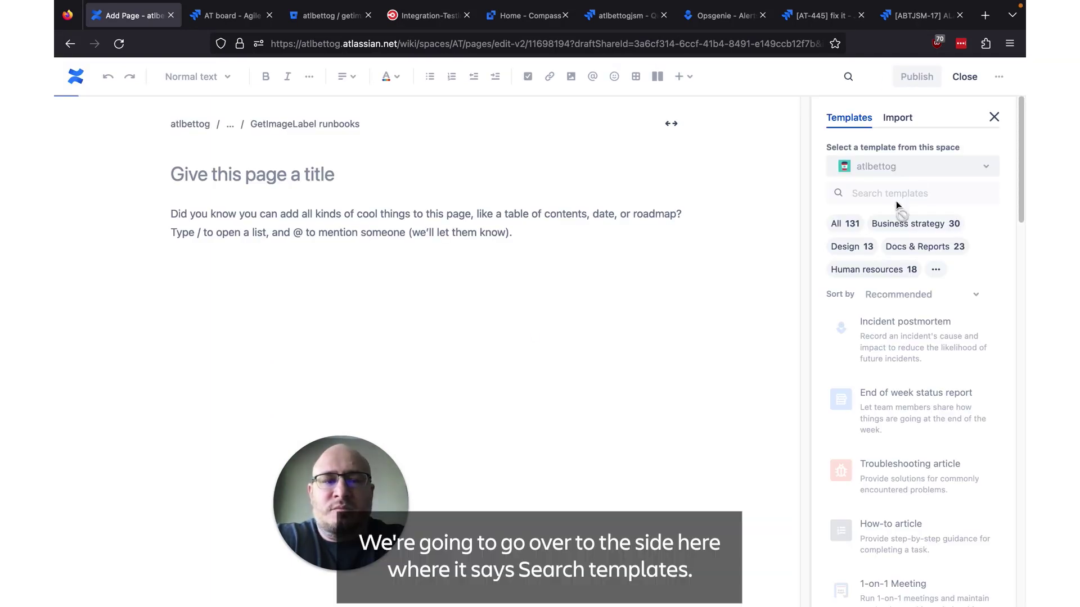
{"action": "left_click", "coordinate": [904, 192]}
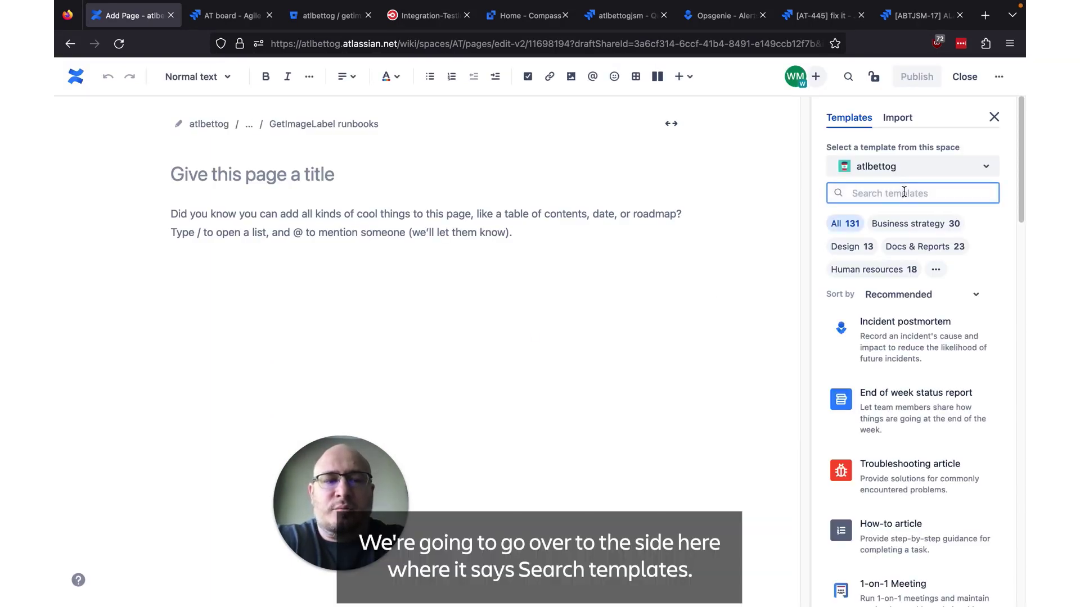
{"action": "type", "text": "runbook"}
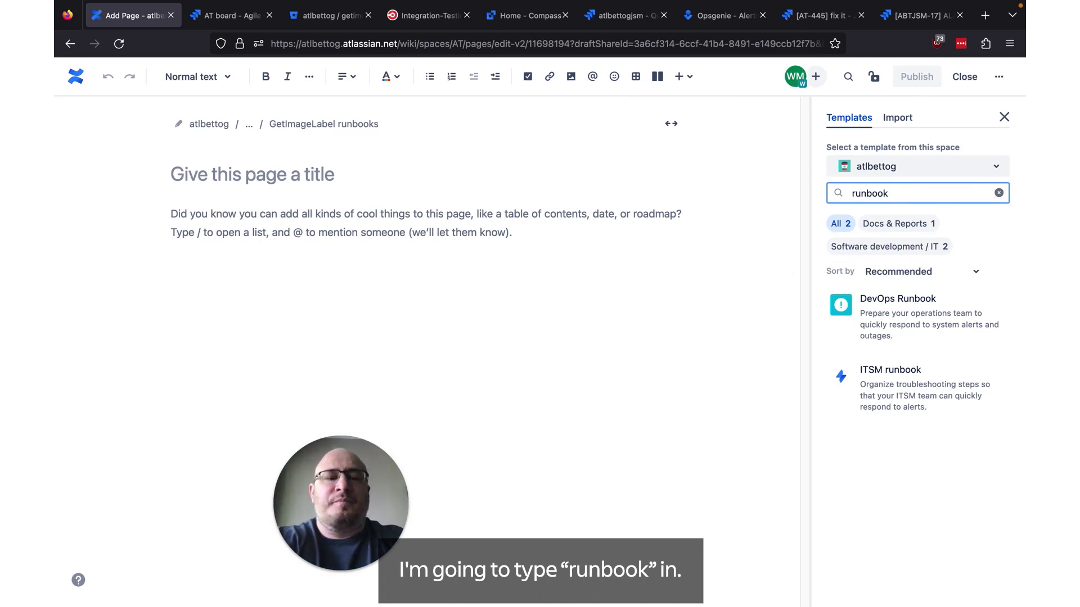
{"action": "mouse_move", "coordinate": [903, 387]}
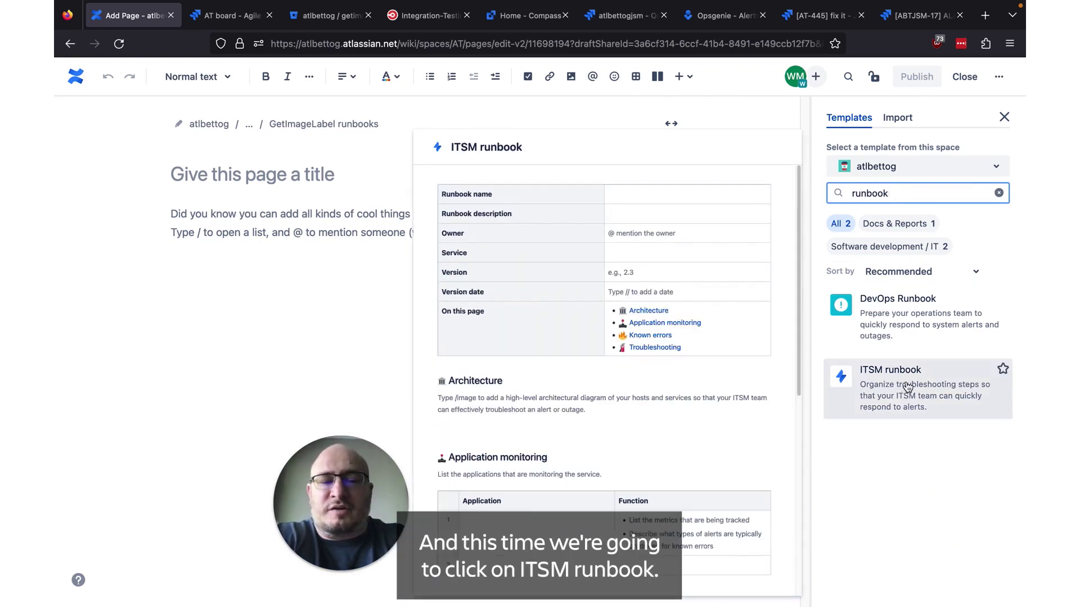
{"action": "left_click", "coordinate": [906, 385]}
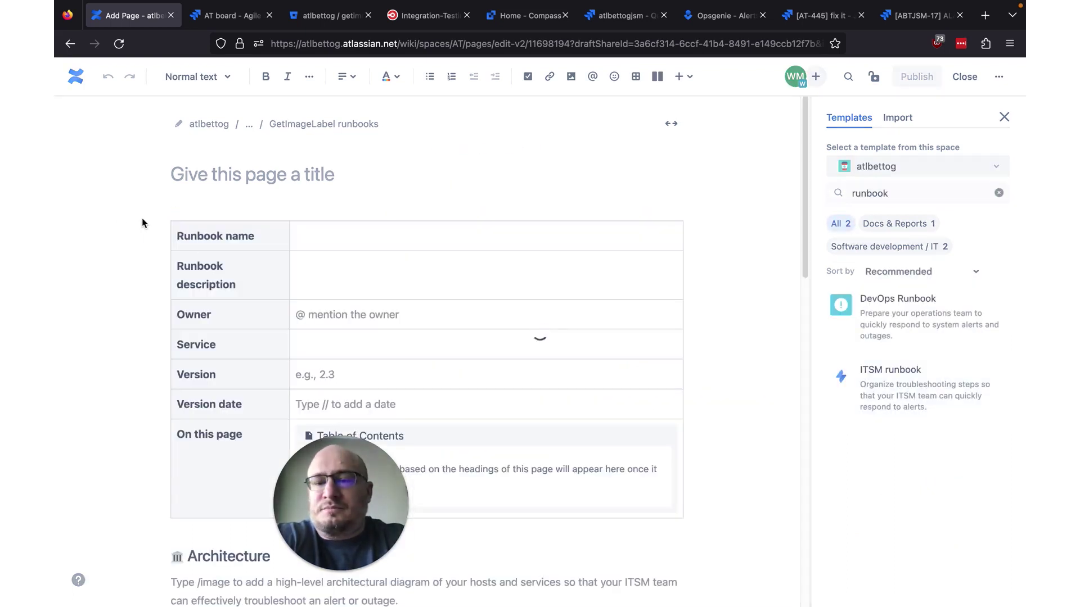
Step: Title the page 'GetImageLabel test runbook', review its tables, and publish it
{"action": "left_click", "coordinate": [216, 180]}
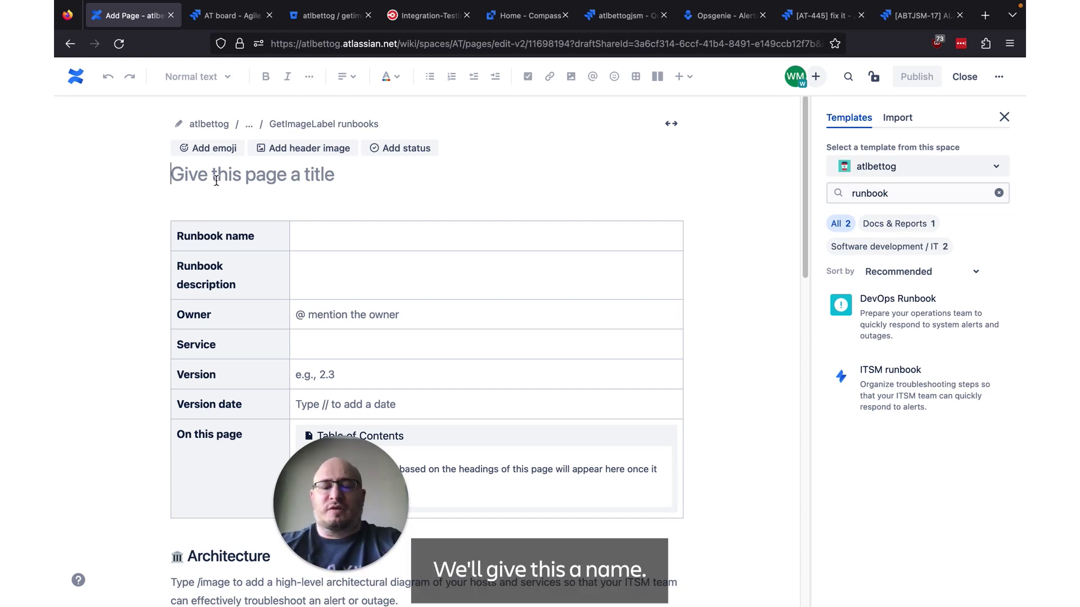
{"action": "type", "text": "GetImage"}
{"action": "type", "text": "Label test "}
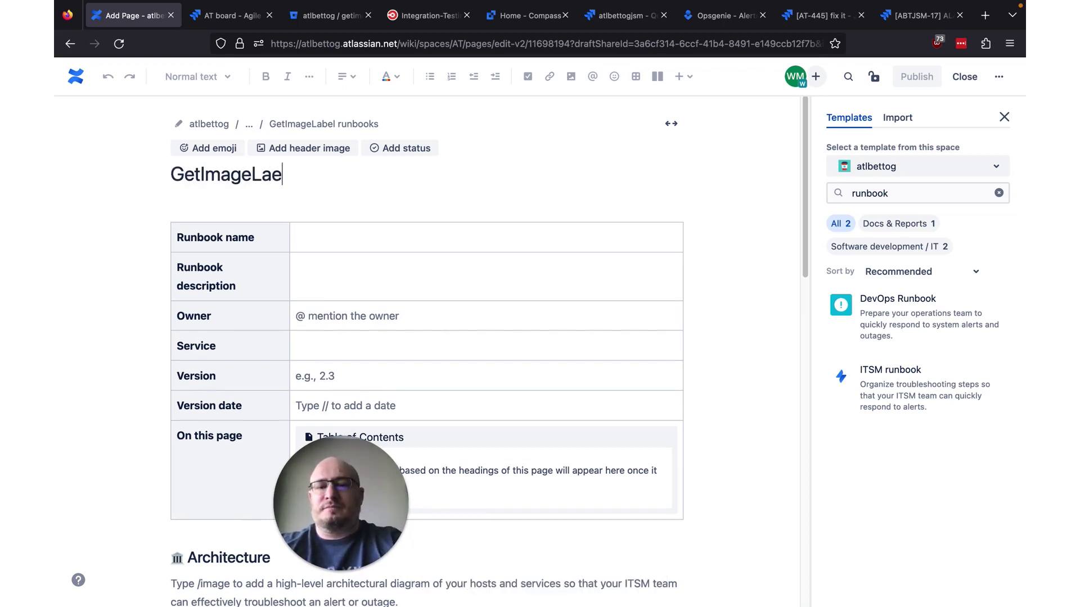
{"action": "type", "text": "runbook"}
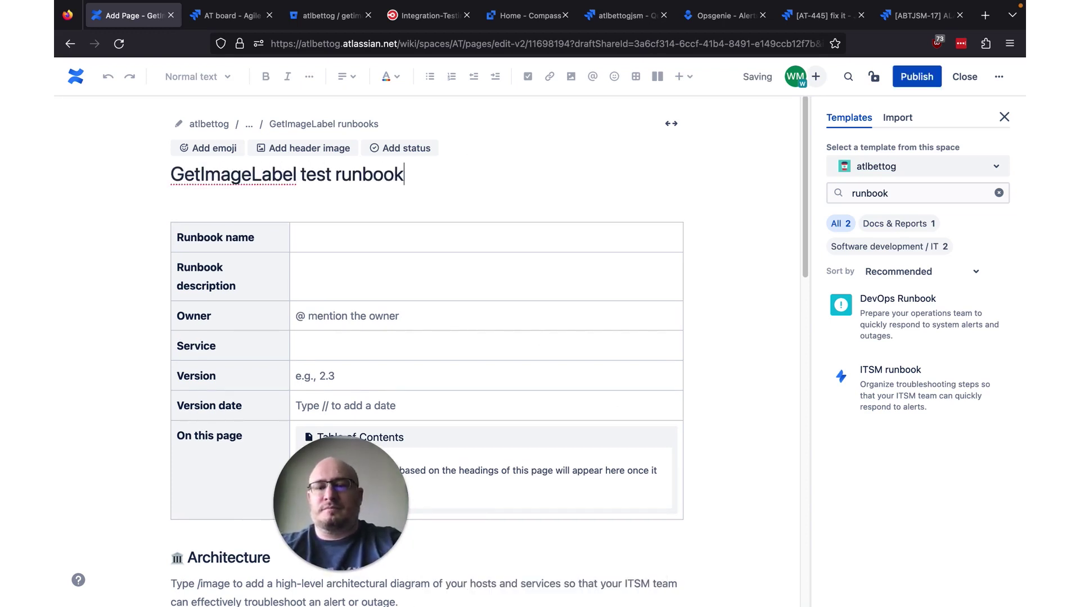
{"action": "scroll", "coordinate": [126, 301], "scroll_direction": "down", "scroll_amount": 5}
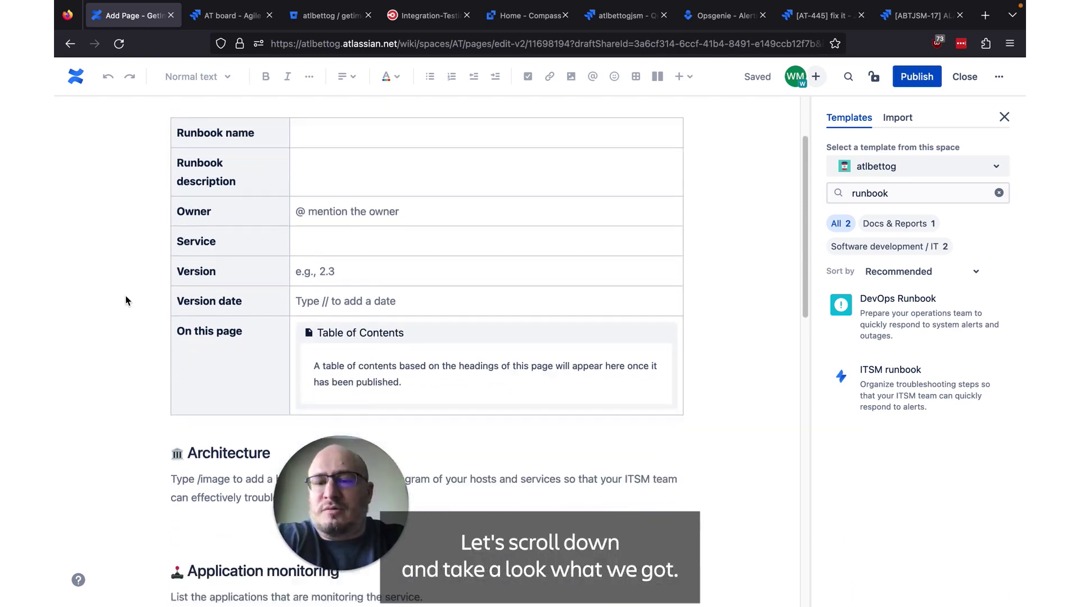
{"action": "scroll", "coordinate": [126, 300], "scroll_direction": "down", "scroll_amount": 15}
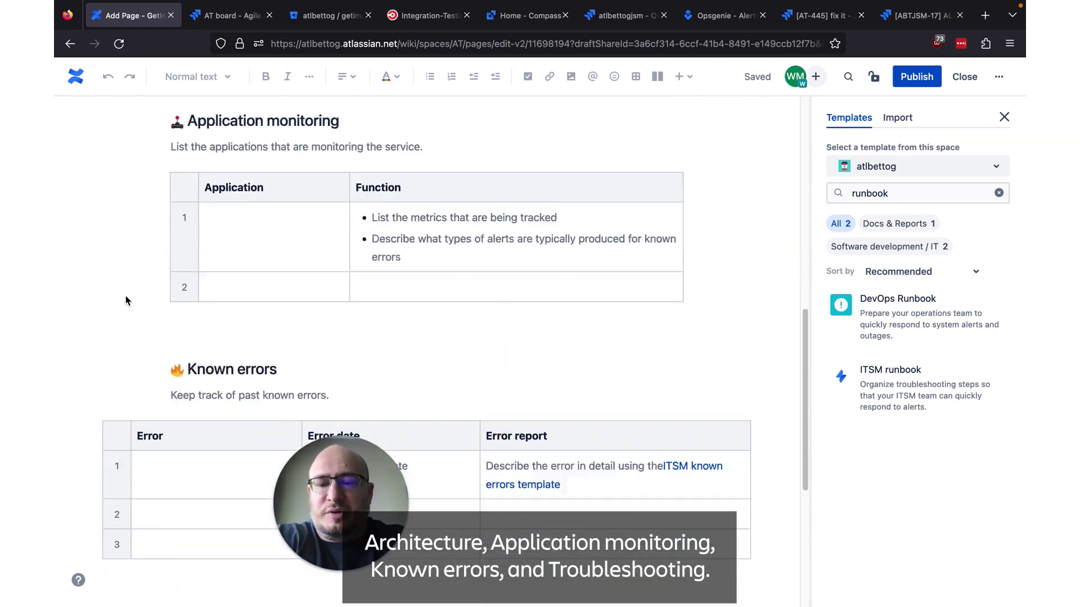
{"action": "scroll", "coordinate": [126, 301], "scroll_direction": "down", "scroll_amount": 6}
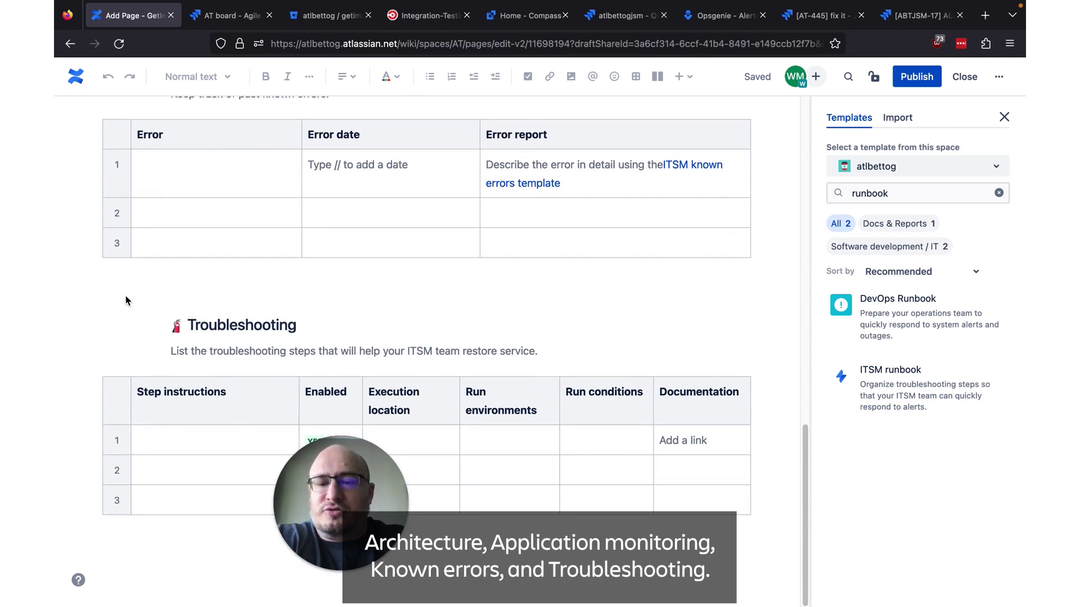
{"action": "left_click", "coordinate": [917, 78]}
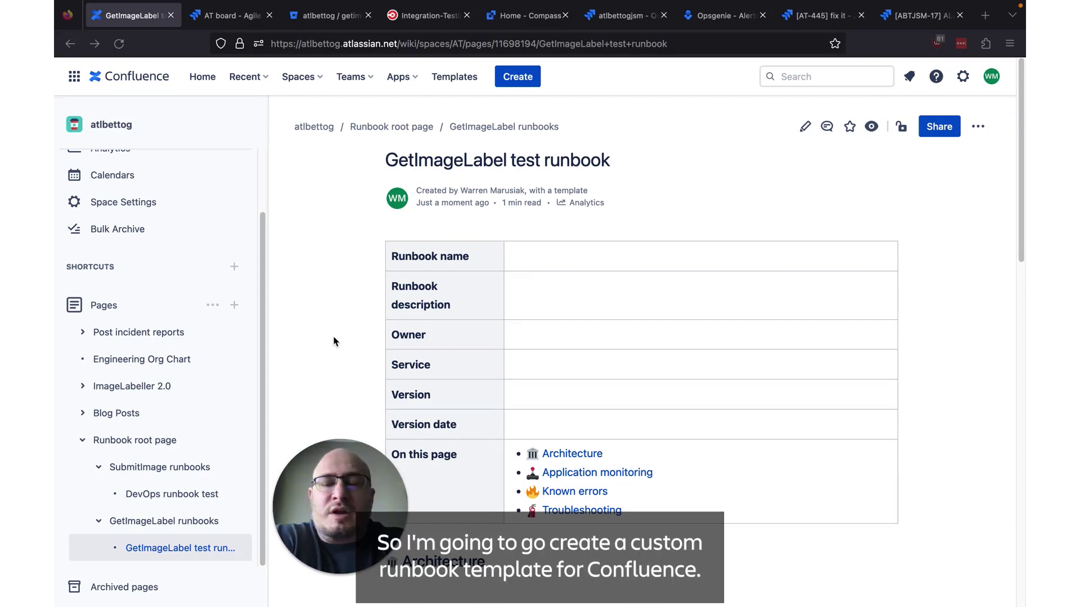
Step: Go to the atlbettog space's Look and feel templates and start a new space template
{"action": "left_click", "coordinate": [136, 208]}
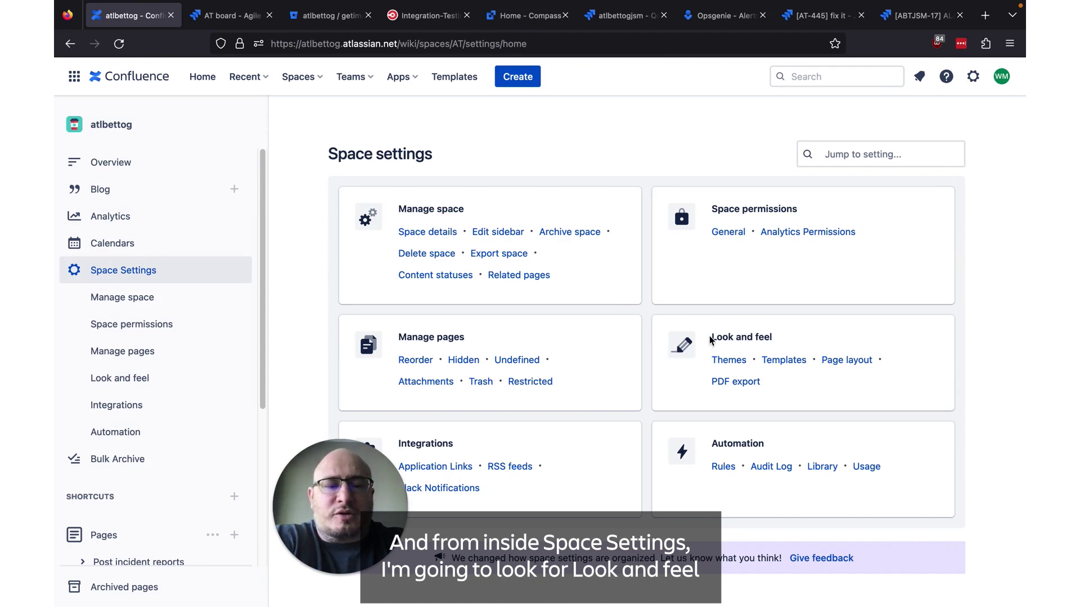
{"action": "left_click", "coordinate": [784, 361]}
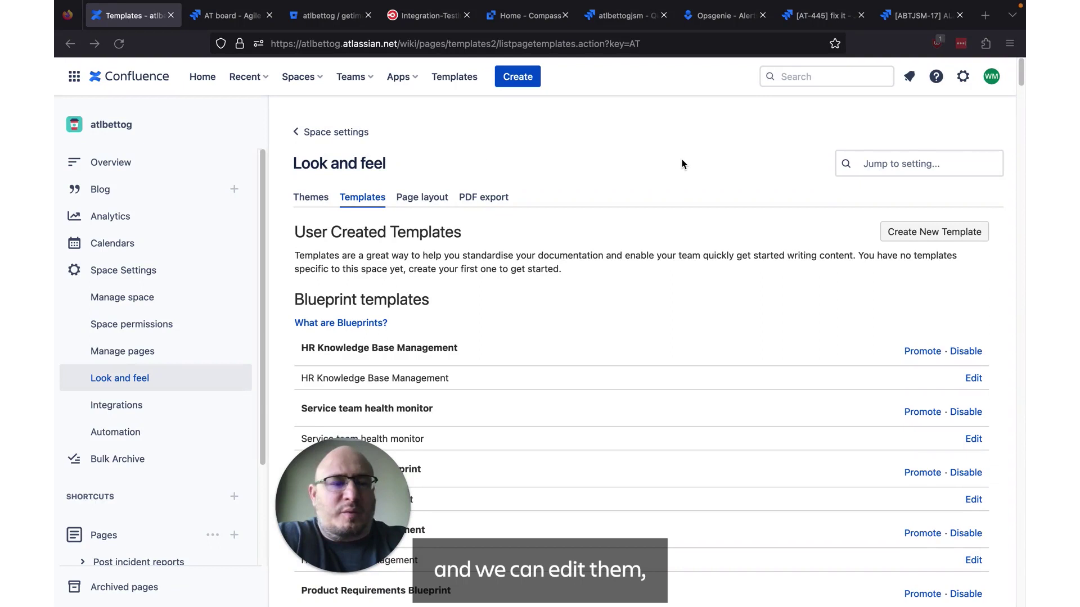
{"action": "left_click", "coordinate": [938, 236]}
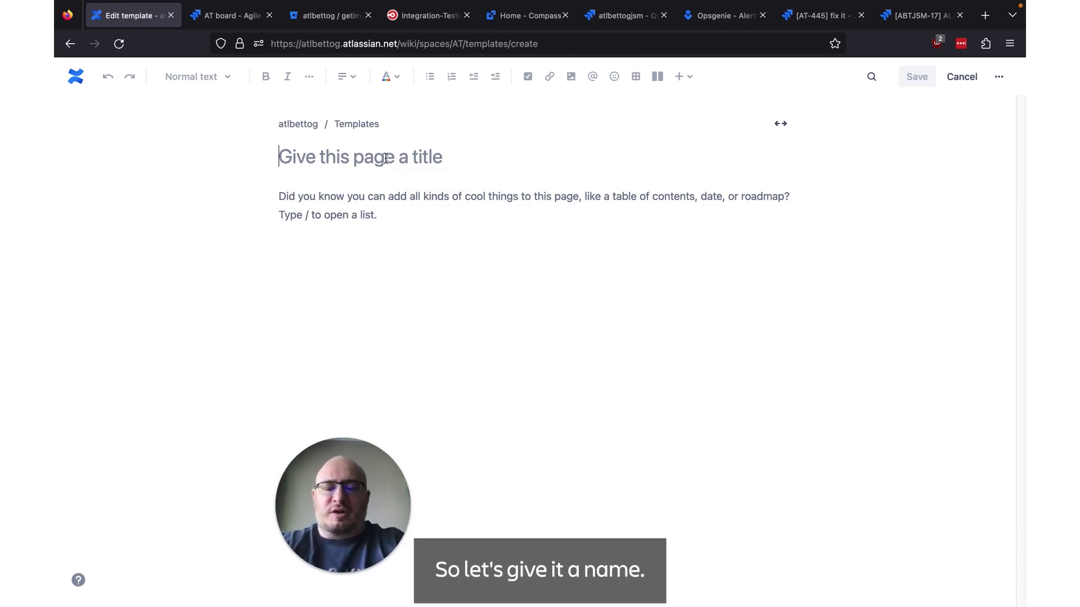
Step: Title the template 'Custom runbook template' and add a Description heading with a note panel
{"action": "type", "text": "Custom runbo"}
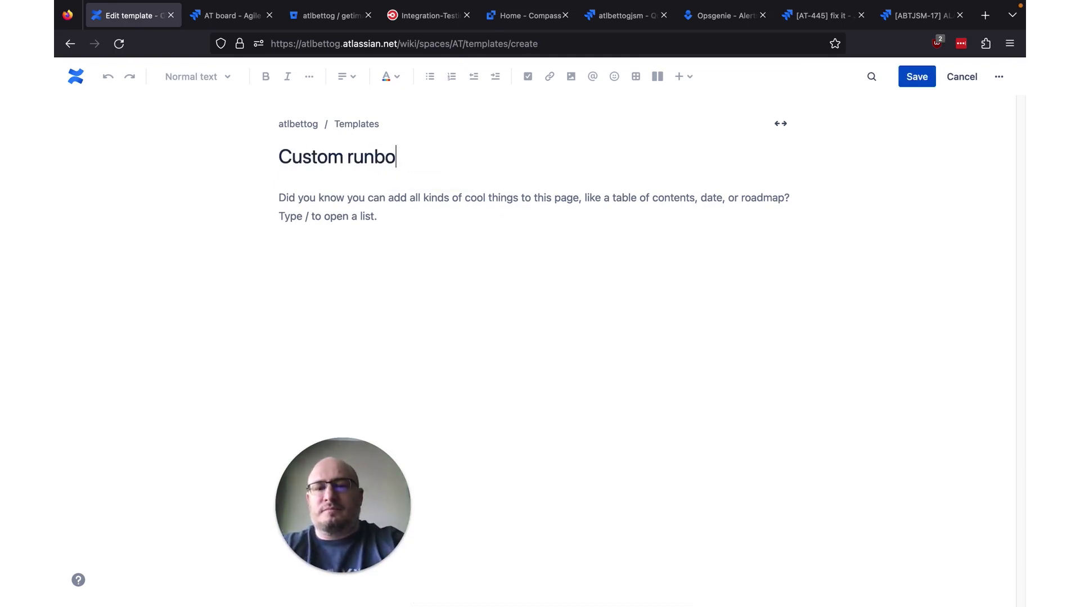
{"action": "type", "text": "ok  te"}
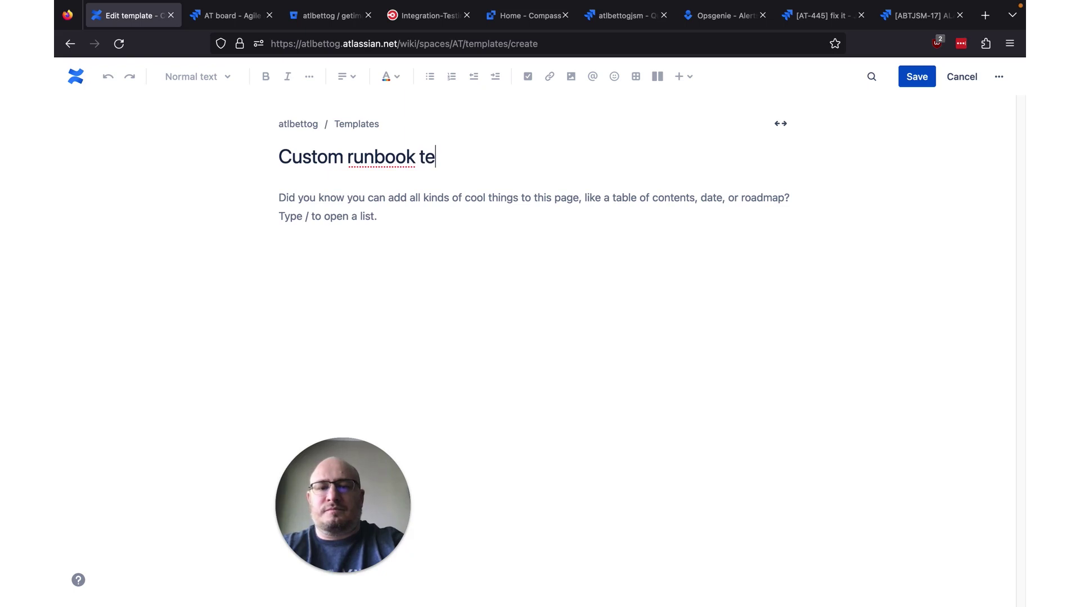
{"action": "type", "text": "mplate"}
{"action": "left_click", "coordinate": [309, 202]}
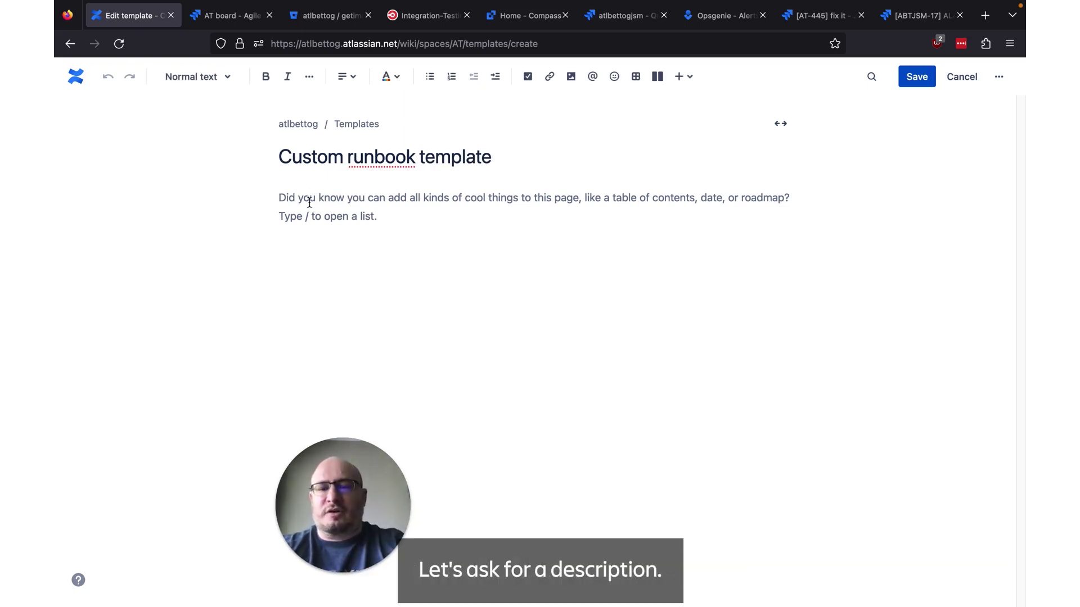
{"action": "type", "text": "Description "}
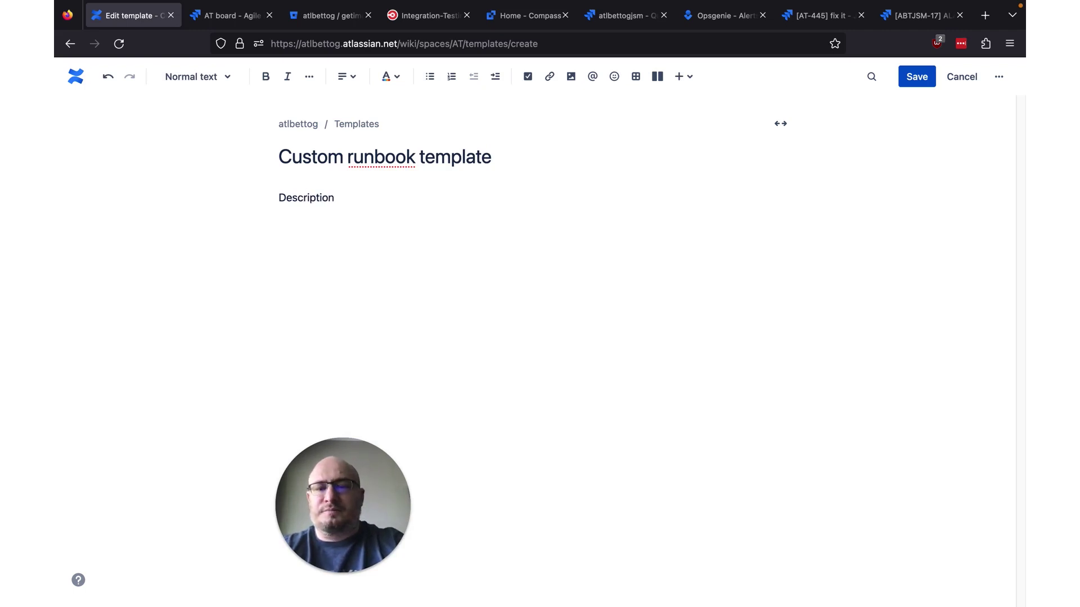
{"action": "type", "text": "/note"}
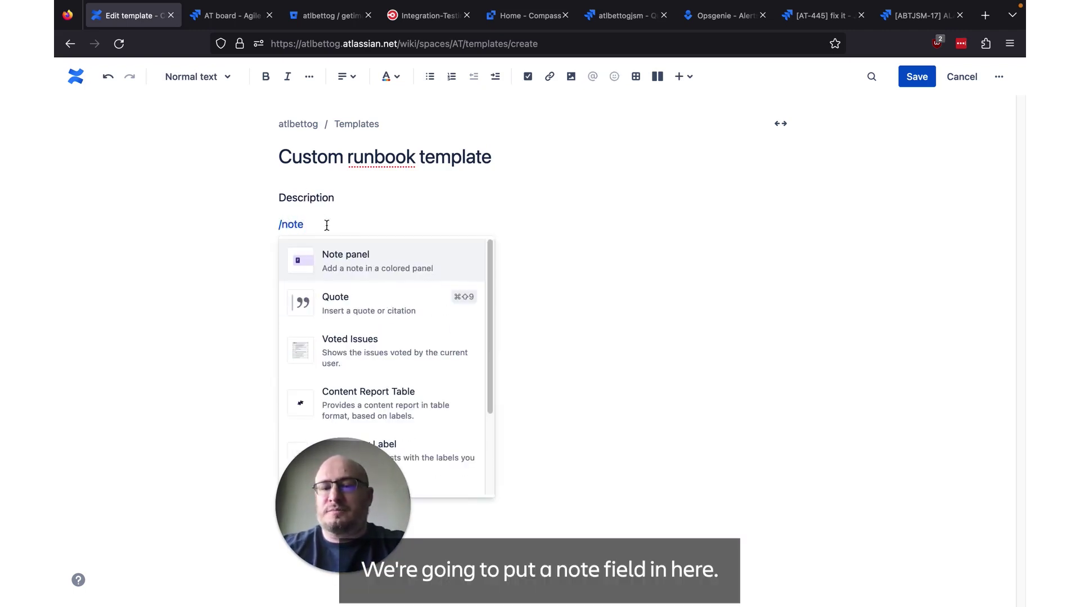
{"action": "left_click", "coordinate": [357, 266]}
{"action": "left_click", "coordinate": [327, 264]}
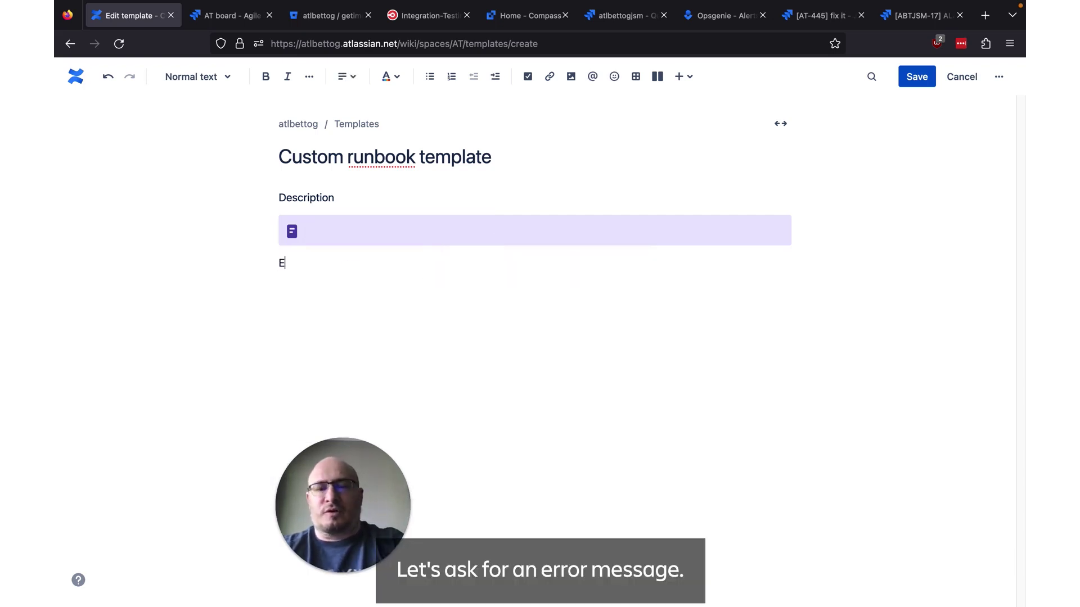
Step: Add an Error message section with a code snippet, language left as (None)
{"action": "type", "text": "Error messag"}
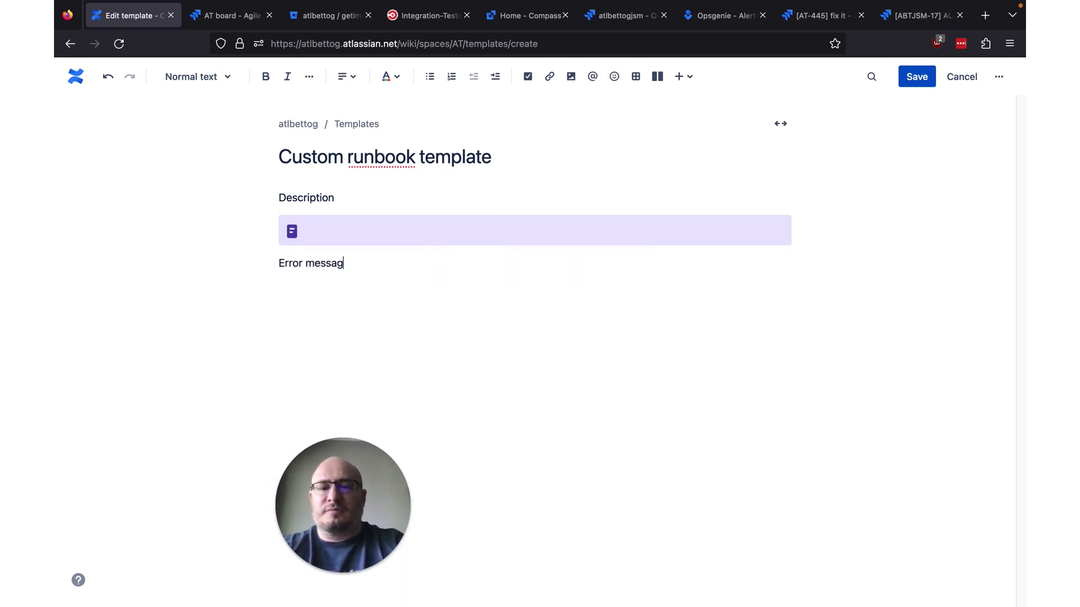
{"action": "type", "text": "e /code"}
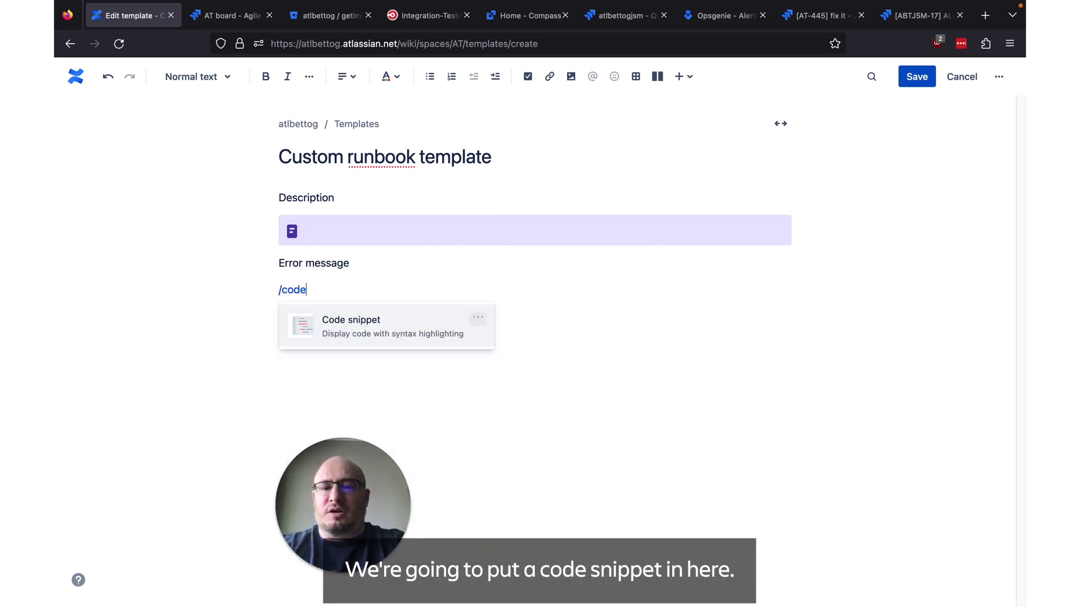
{"action": "left_click", "coordinate": [357, 319]}
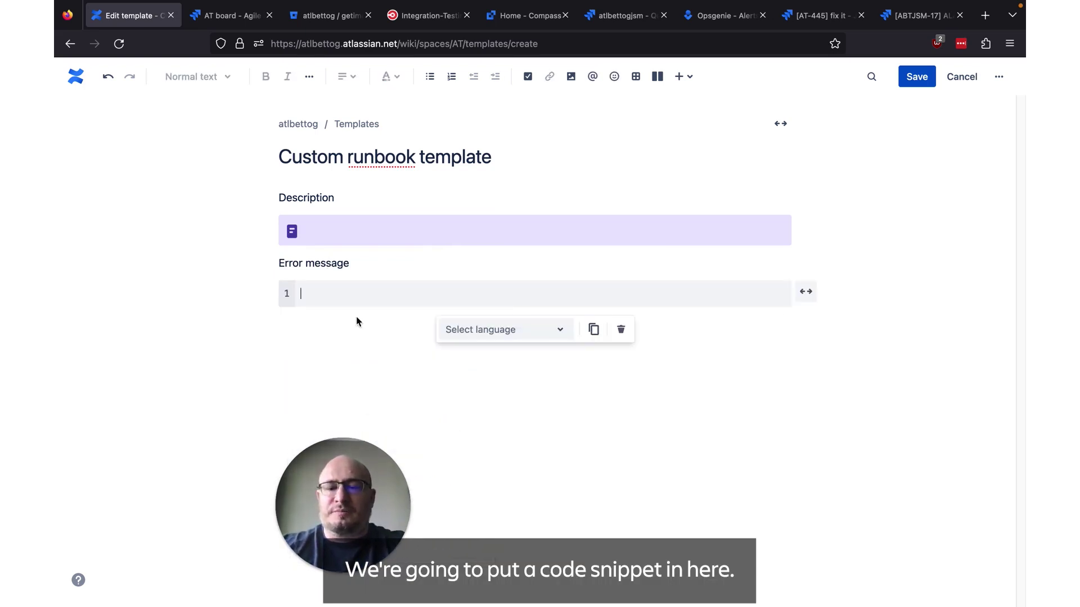
{"action": "left_click", "coordinate": [478, 330]}
{"action": "left_click", "coordinate": [474, 362]}
{"action": "left_click", "coordinate": [318, 319]}
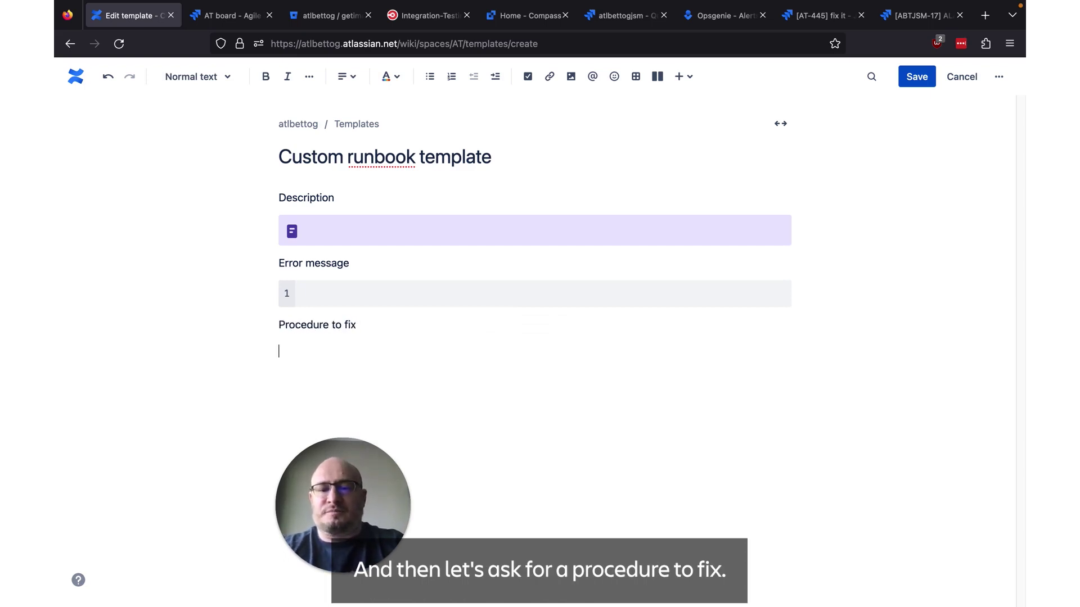
Step: Add a table under Procedure to fix and delete its third column
{"action": "type", "text": "/table"}
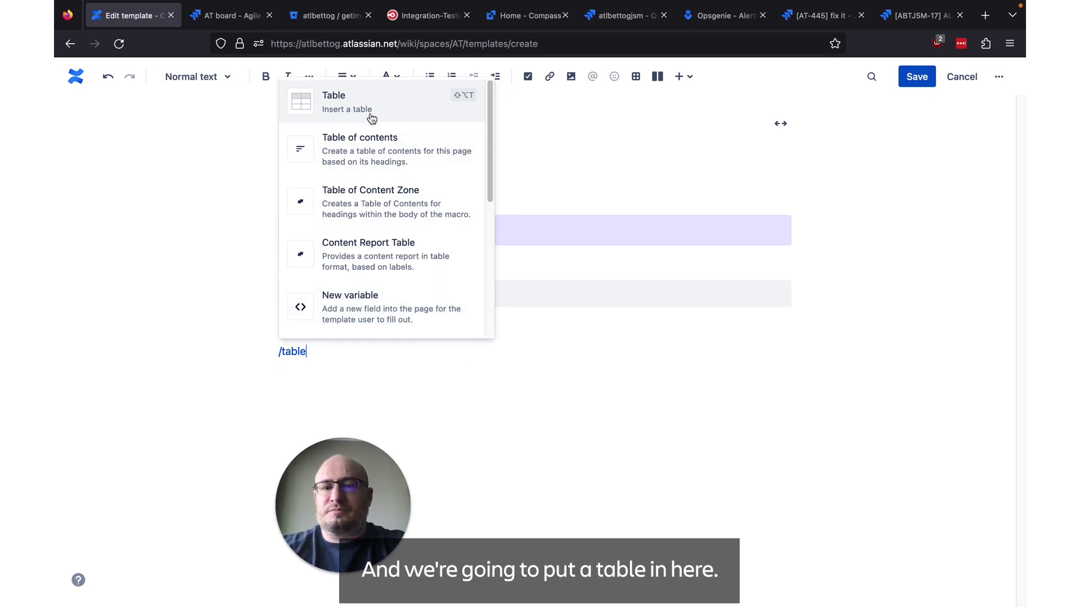
{"action": "left_click", "coordinate": [374, 106]}
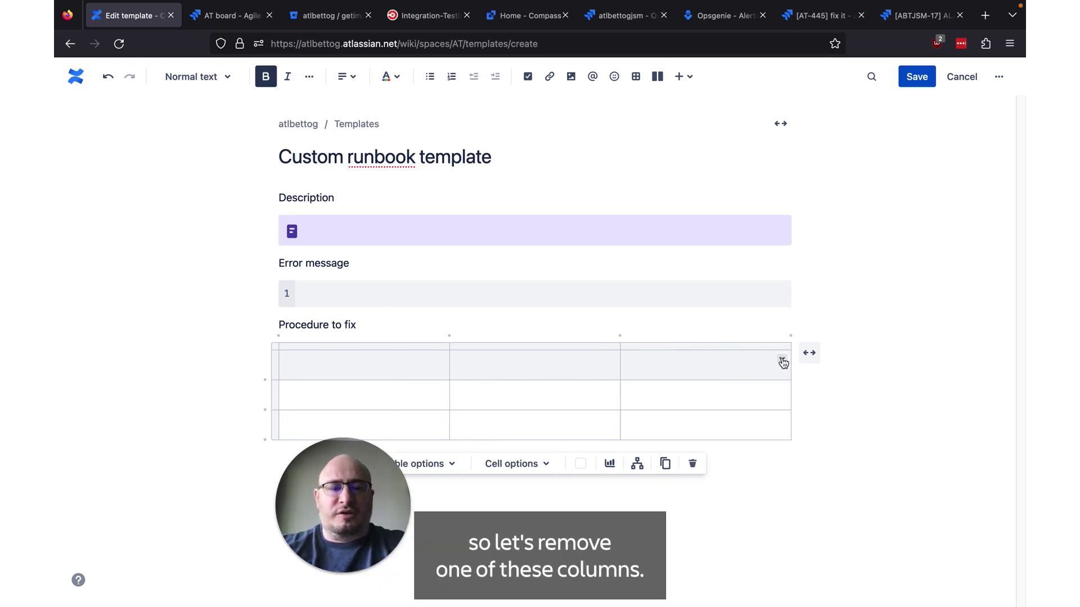
{"action": "left_click", "coordinate": [781, 359]}
{"action": "left_click", "coordinate": [818, 444]}
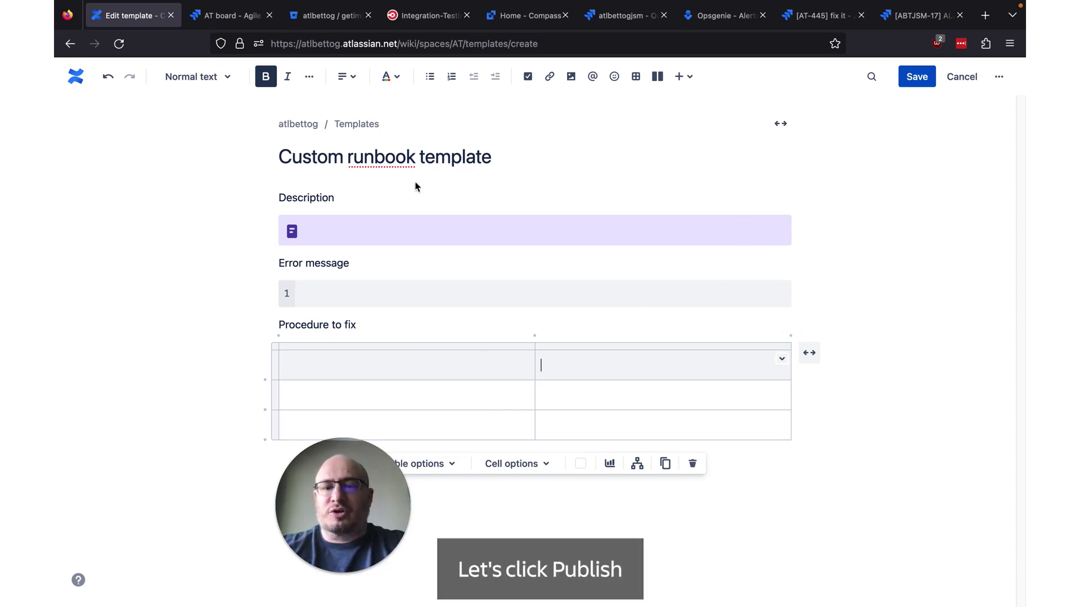
Step: Format the Description and Error message labels as Heading 2
{"action": "left_click", "coordinate": [305, 192]}
{"action": "double_click", "coordinate": [306, 192]}
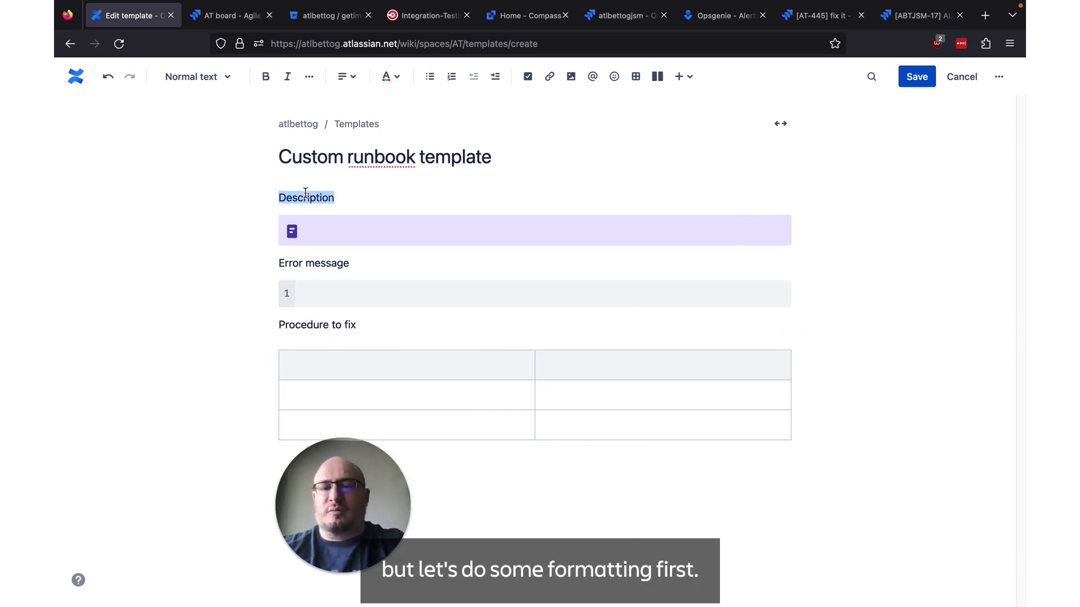
{"action": "left_click", "coordinate": [195, 75]}
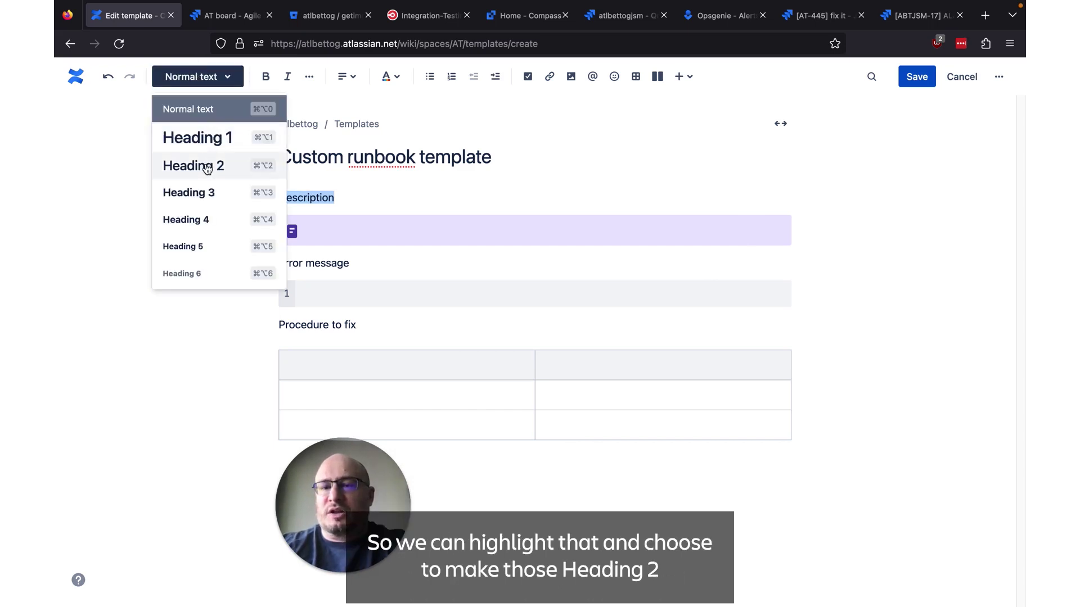
{"action": "left_click", "coordinate": [192, 165]}
{"action": "left_click", "coordinate": [319, 263]}
{"action": "triple_click", "coordinate": [319, 263]}
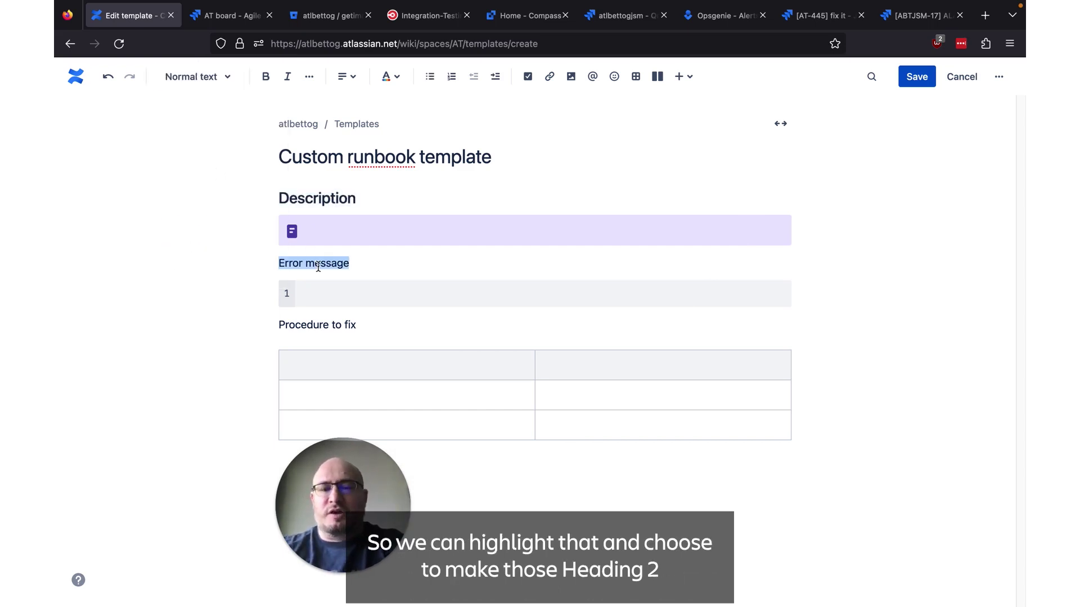
{"action": "left_click", "coordinate": [210, 79]}
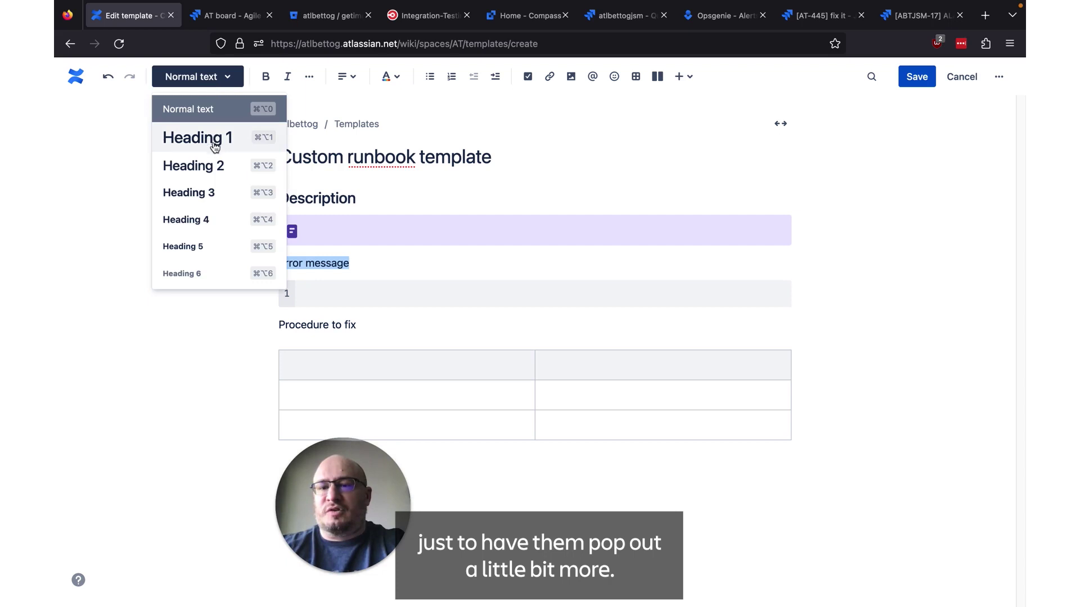
{"action": "left_click", "coordinate": [211, 172]}
Step: Make Procedure to fix a Heading 2 and save the Custom runbook template
{"action": "left_click", "coordinate": [307, 347]}
{"action": "triple_click", "coordinate": [307, 347]}
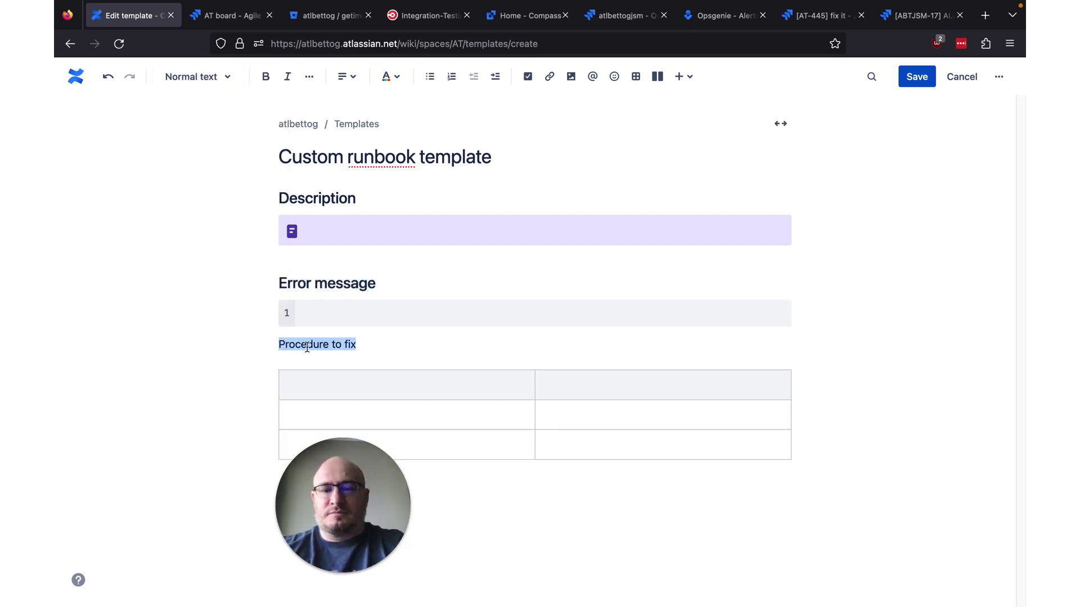
{"action": "left_click", "coordinate": [210, 81]}
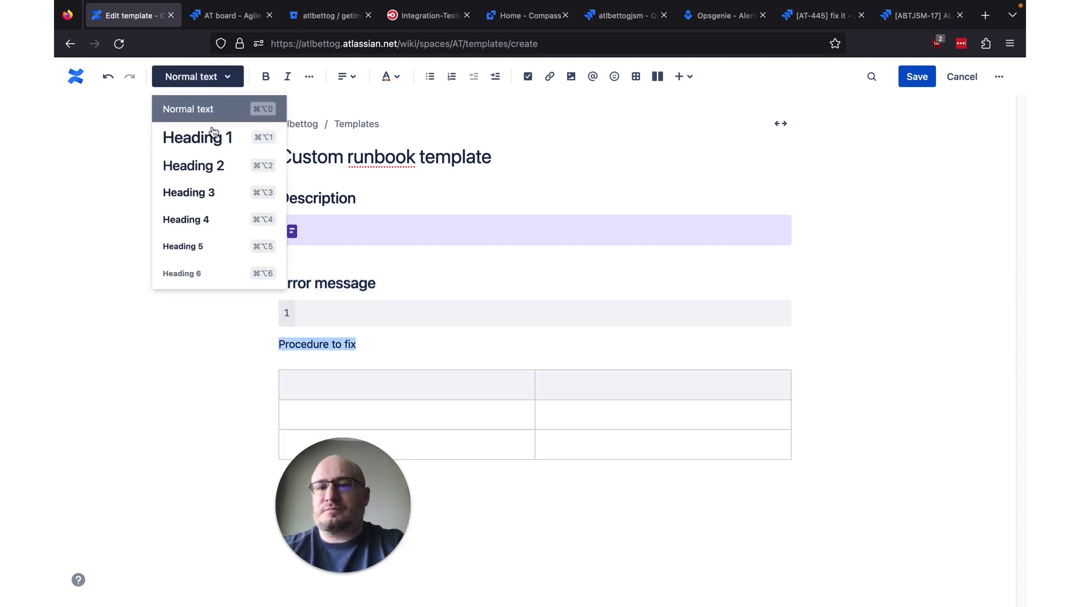
{"action": "left_click", "coordinate": [213, 167]}
{"action": "left_click", "coordinate": [916, 78]}
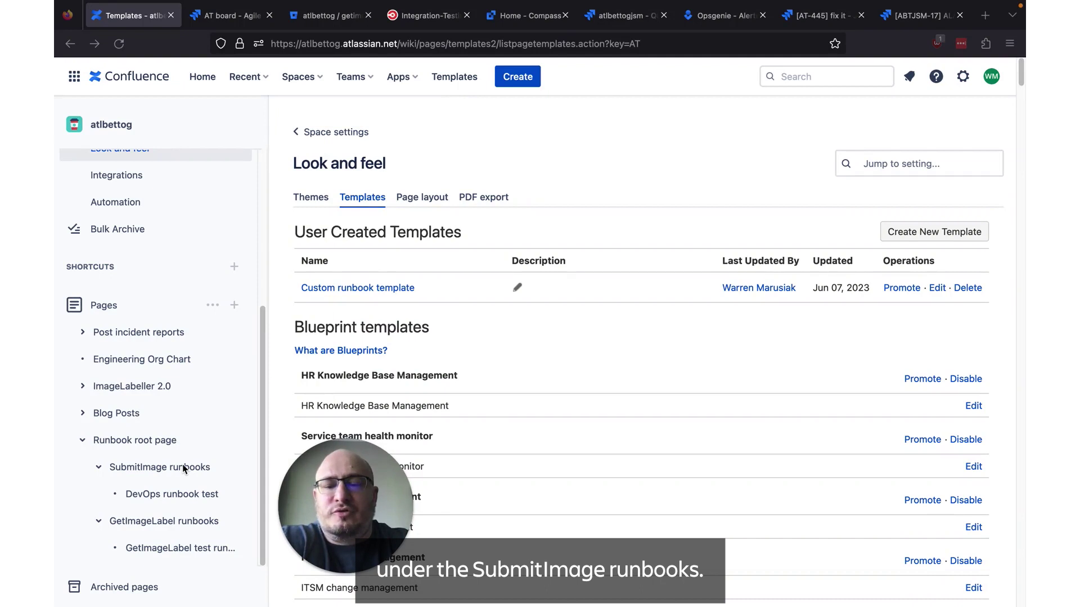
Step: Create a child page under SubmitImage runbooks and search its templates for 'runbook'
{"action": "mouse_move", "coordinate": [188, 470]}
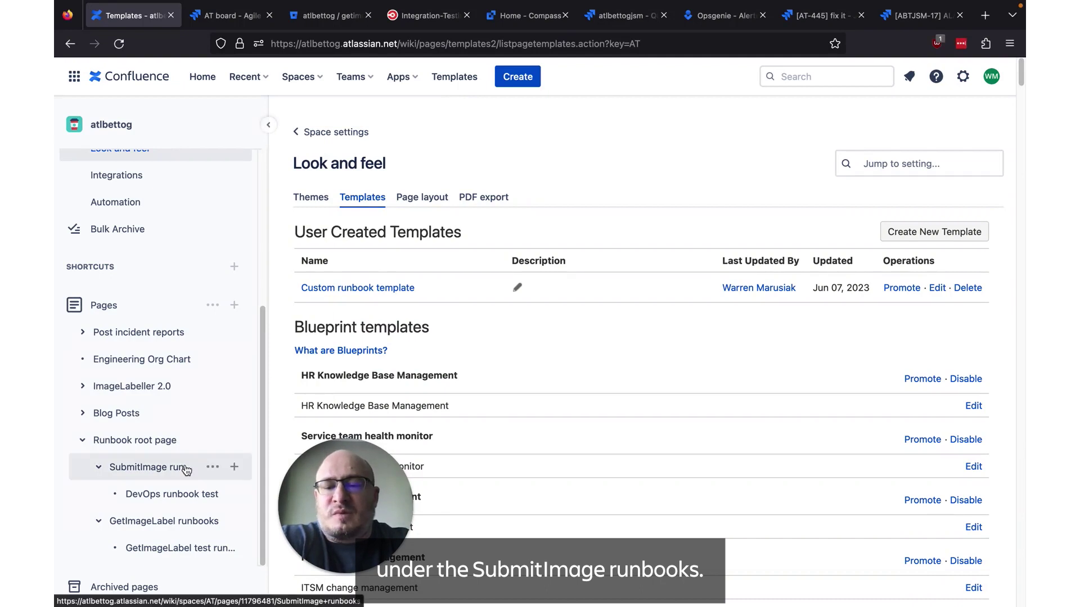
{"action": "left_click", "coordinate": [235, 467]}
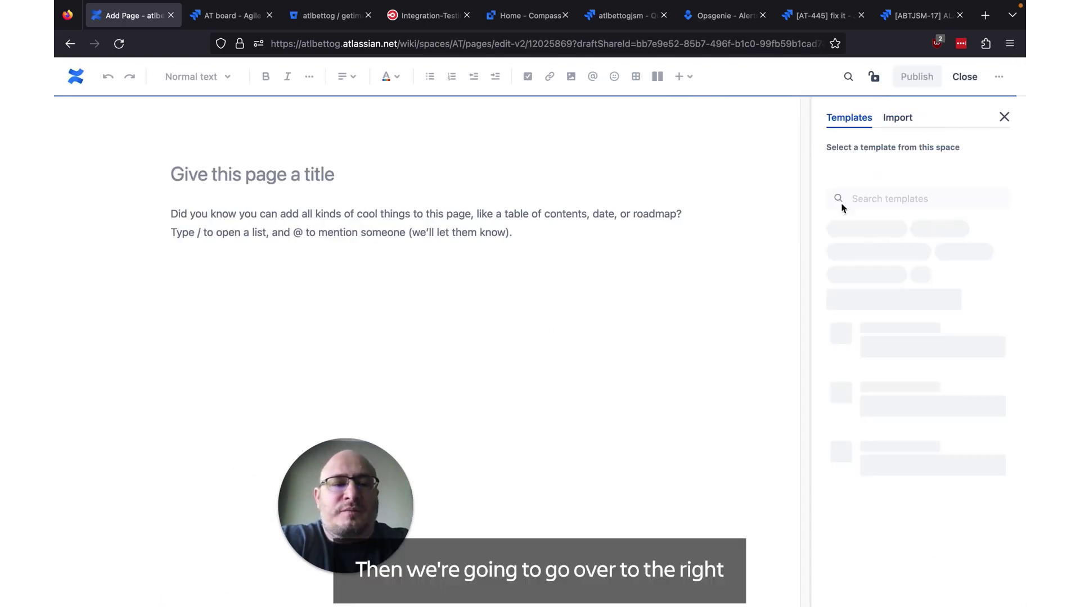
{"action": "left_click", "coordinate": [895, 192]}
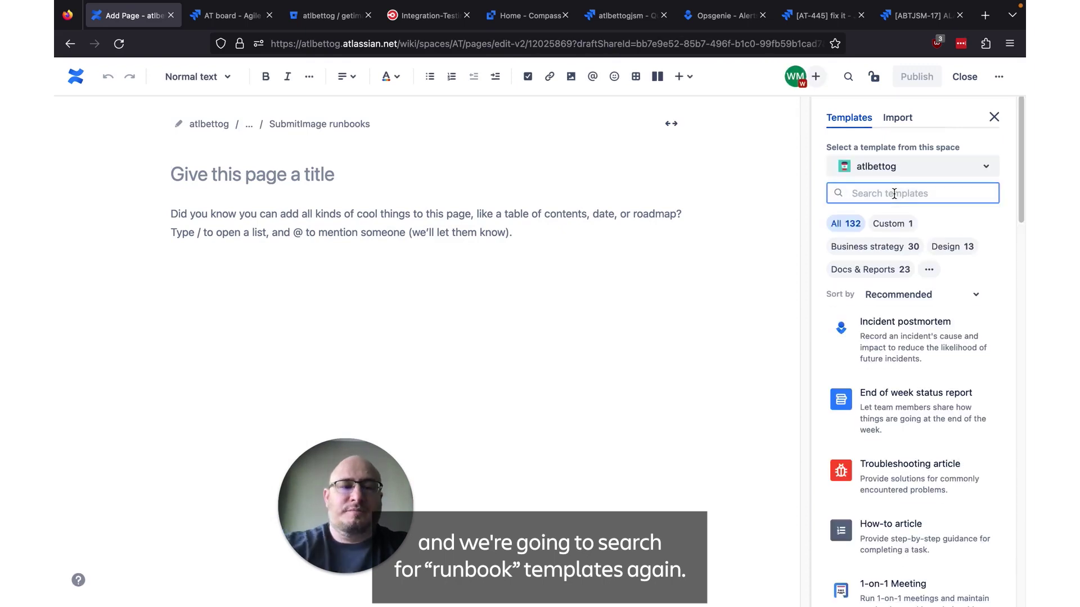
{"action": "type", "text": "runbook"}
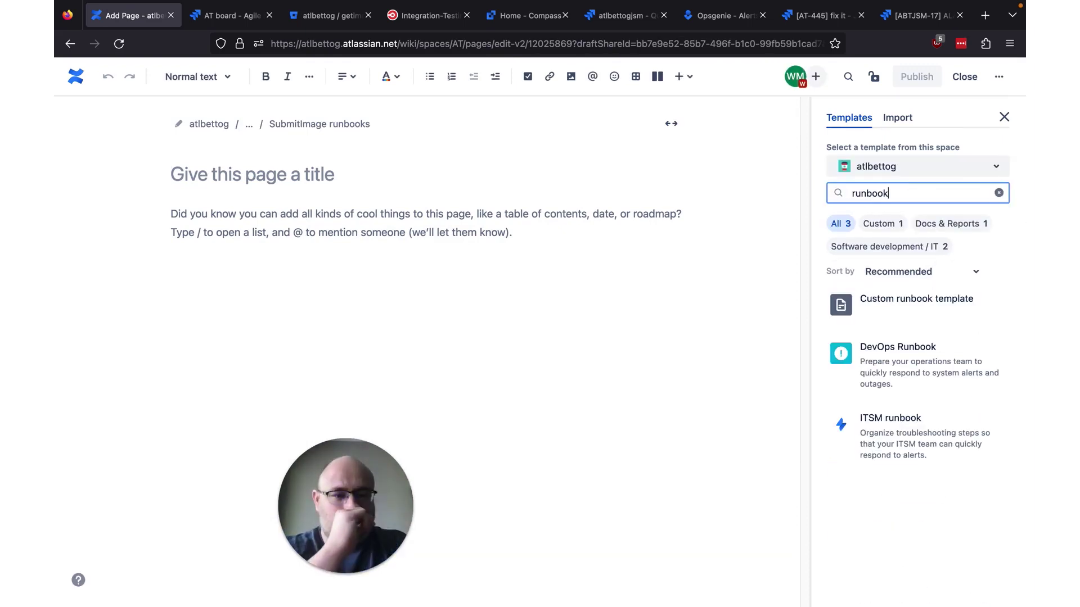
Step: Apply Custom runbook template and fill in 'a description', 'an error message' and 'Do a thing'
{"action": "mouse_move", "coordinate": [920, 311]}
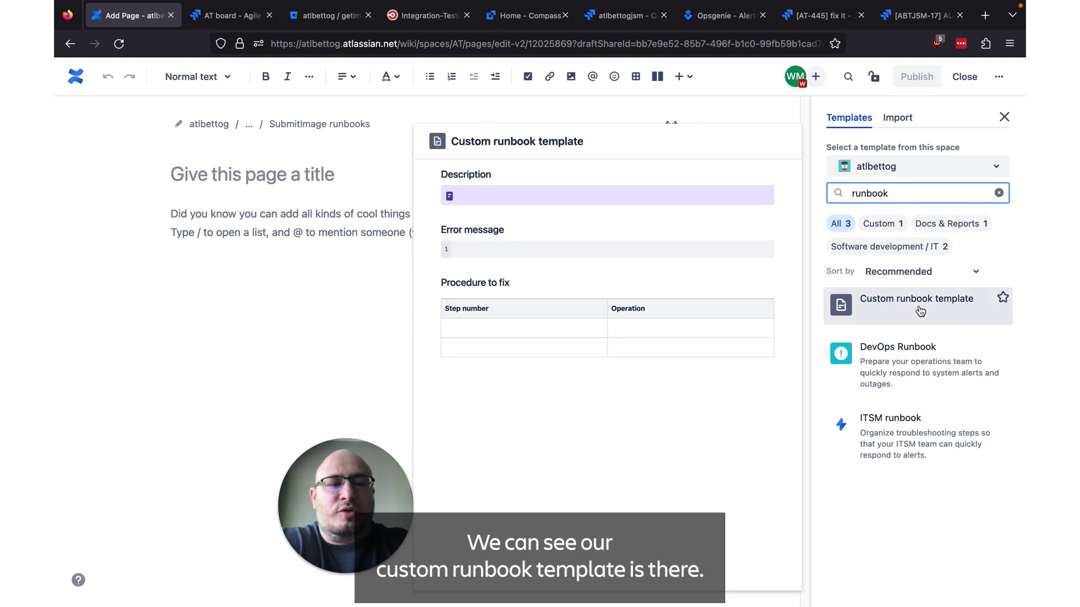
{"action": "left_click", "coordinate": [920, 311]}
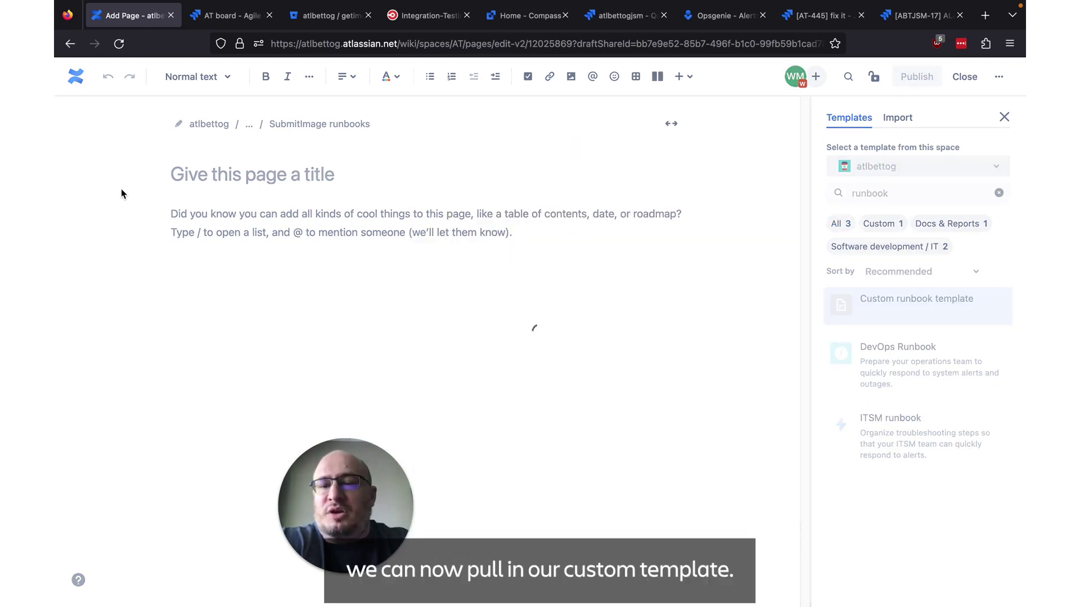
{"action": "left_click", "coordinate": [239, 254]}
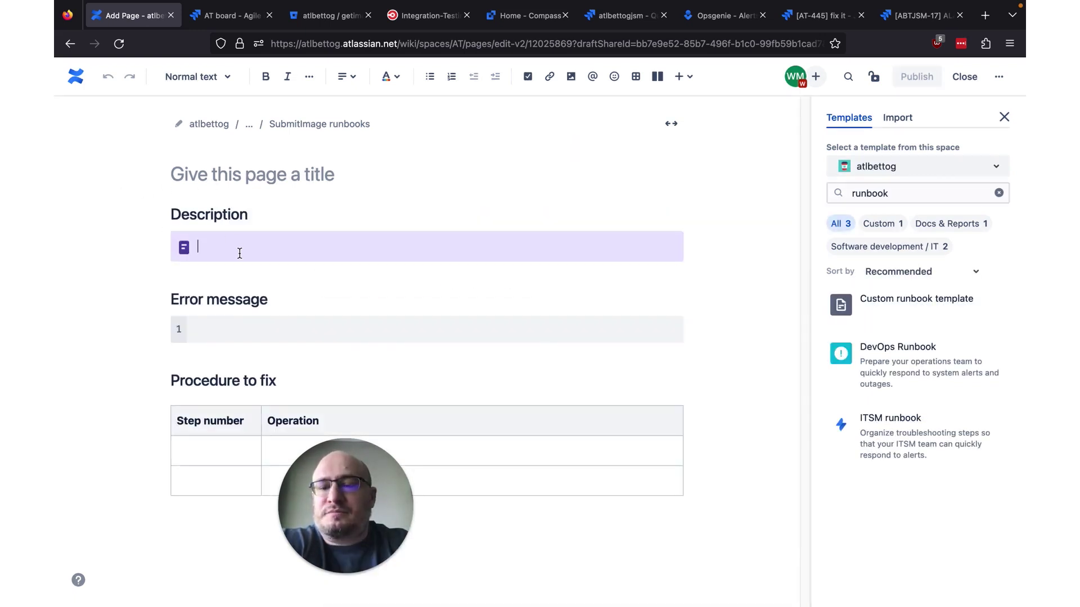
{"action": "type", "text": "a description"}
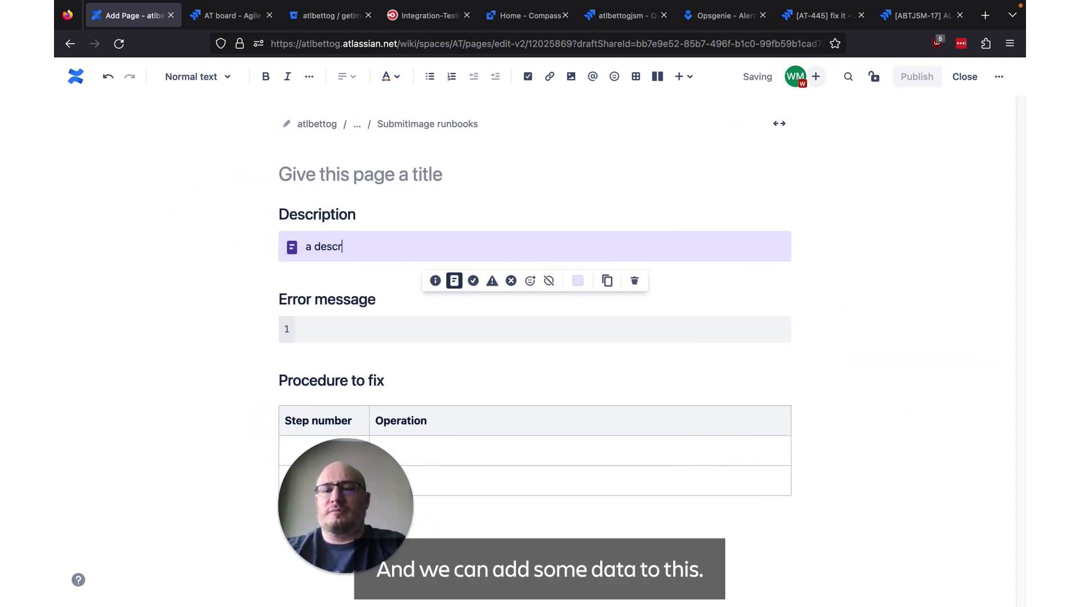
{"action": "left_click", "coordinate": [367, 332]}
{"action": "type", "text": "an"}
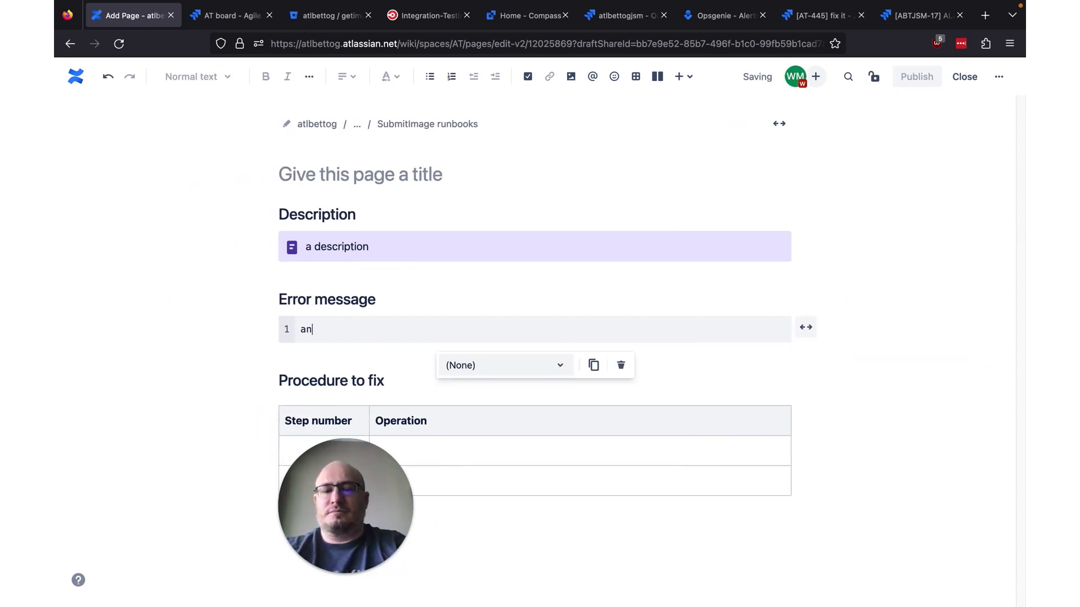
{"action": "type", "text": " error message"}
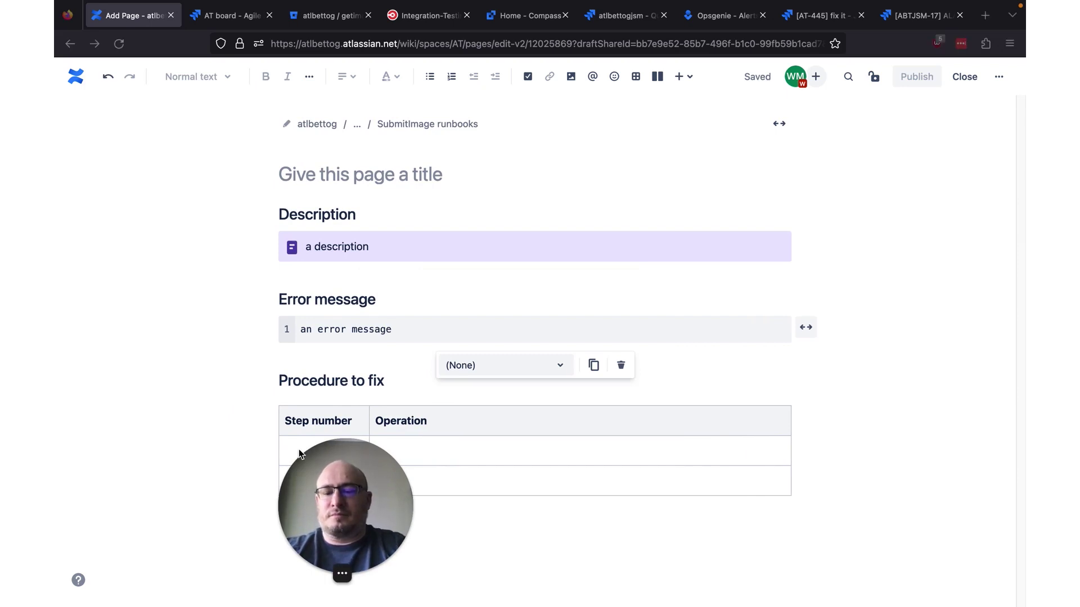
{"action": "left_click", "coordinate": [426, 447]}
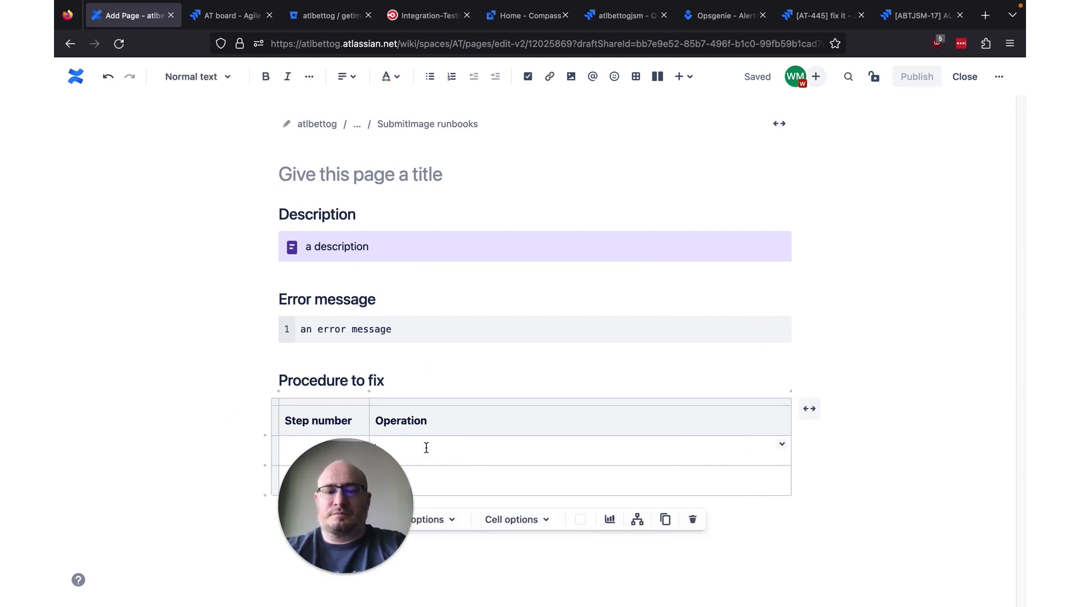
{"action": "type", "text": "Do a thing"}
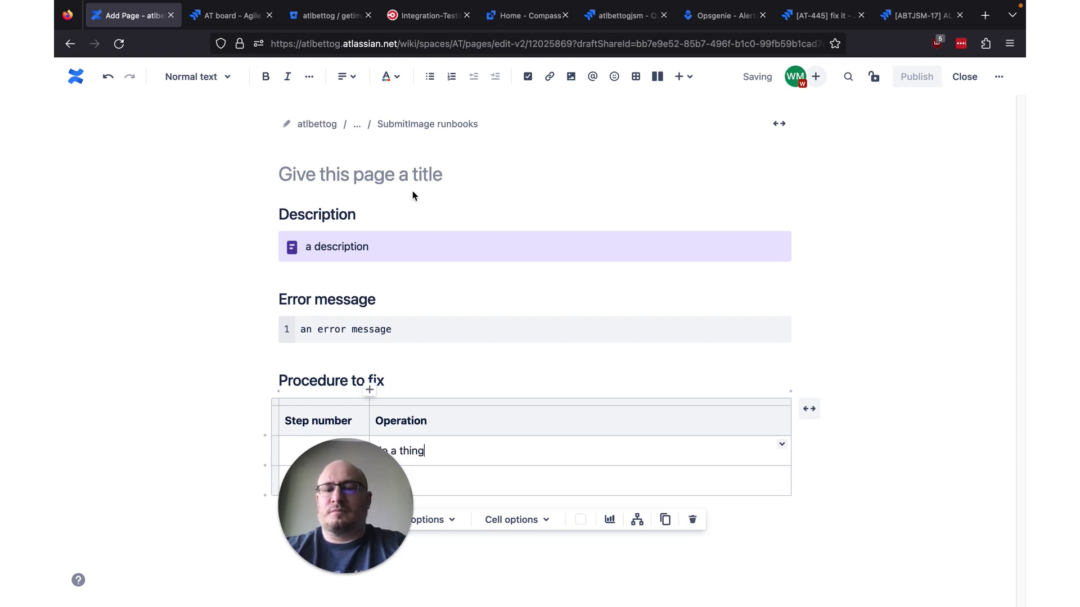
Step: Title the page 'SubmitImage custom runbook test' and publish it
{"action": "left_click", "coordinate": [400, 178]}
{"action": "type", "text": "C"}
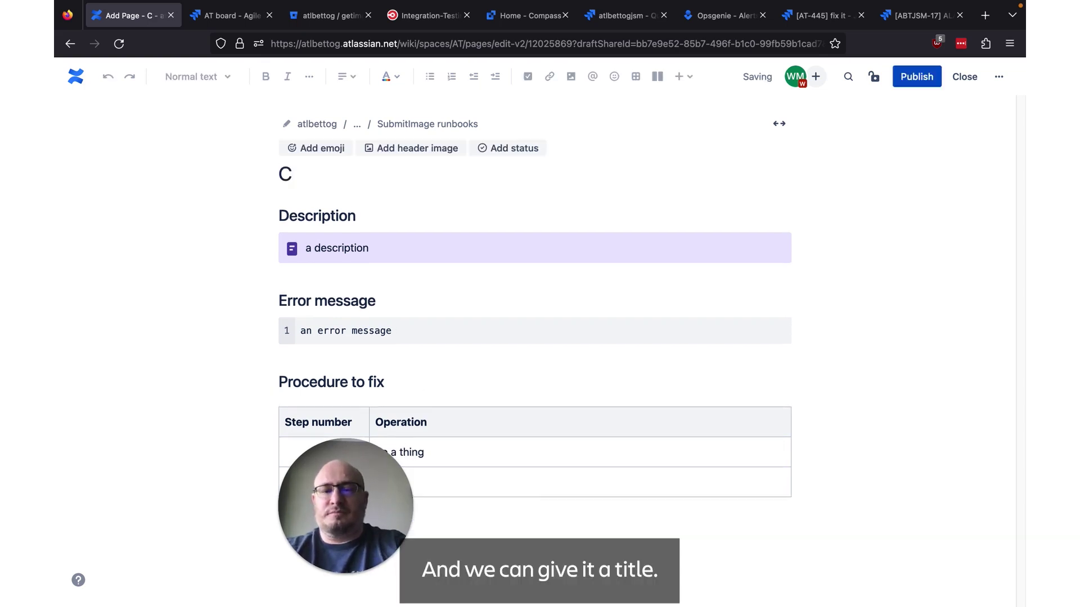
{"action": "type", "text": "ustom runbook test"}
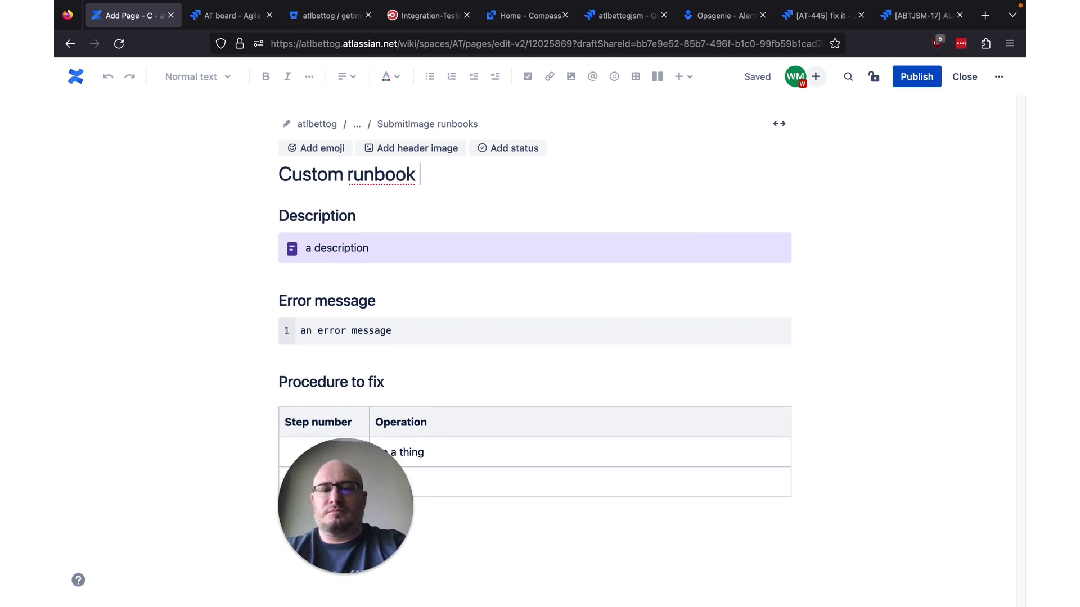
{"action": "left_click", "coordinate": [279, 174]}
{"action": "type", "text": "SubmitImage"}
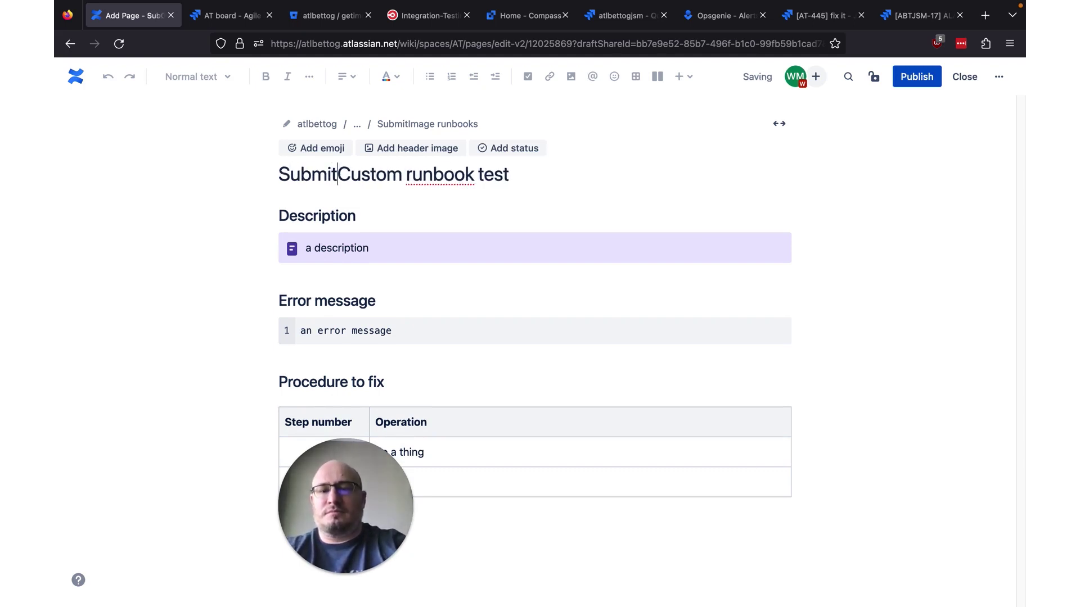
{"action": "key", "text": "BackSpace"}
{"action": "type", "text": "c"}
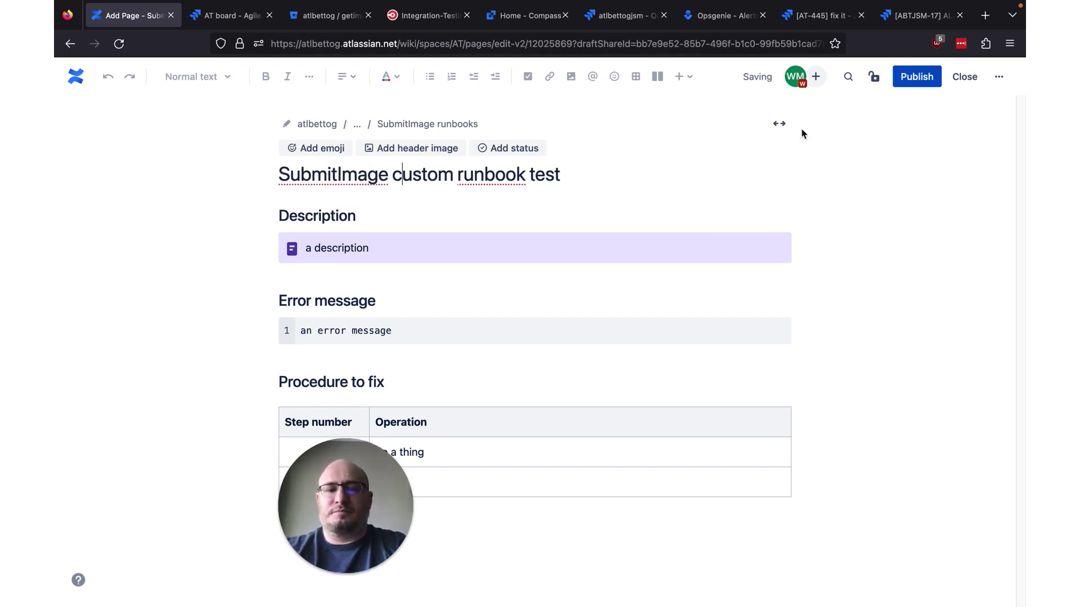
{"action": "left_click", "coordinate": [906, 76]}
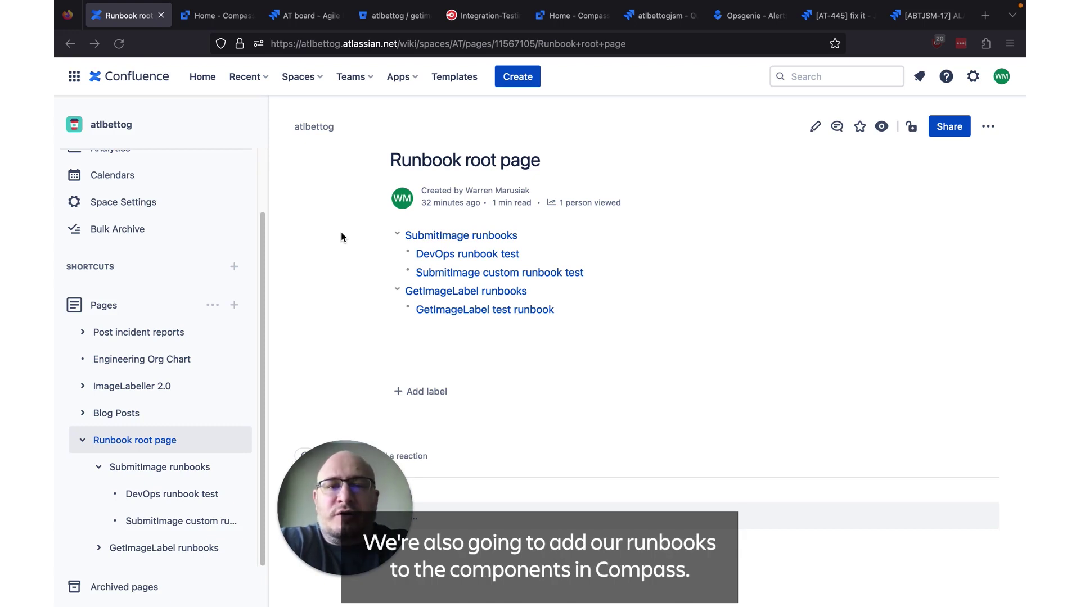
Step: Open the SubmitImage runbooks page from the tree and select its URL to copy
{"action": "left_click", "coordinate": [145, 469]}
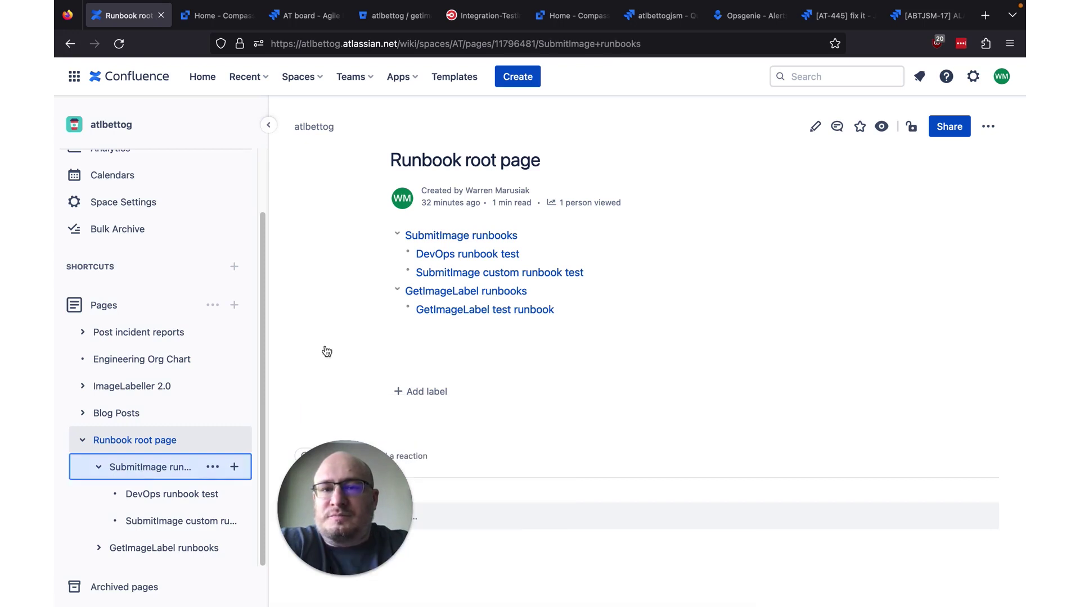
{"action": "left_click", "coordinate": [621, 43]}
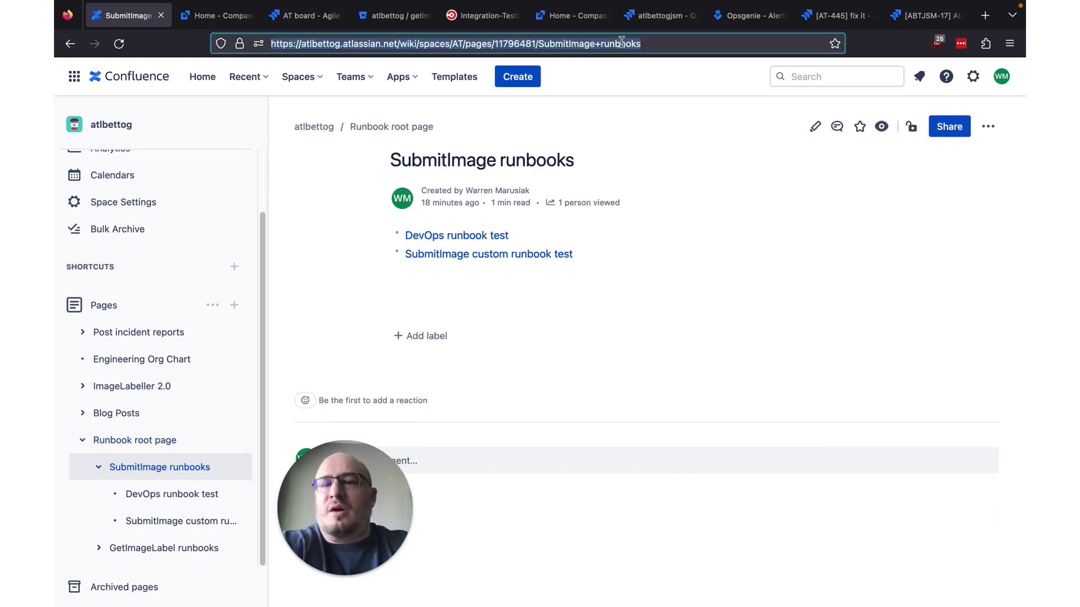
Step: Add the copied page URL to SubmitImage's Compass documentation as 'SubmitImage runbooks'
{"action": "left_click", "coordinate": [219, 21]}
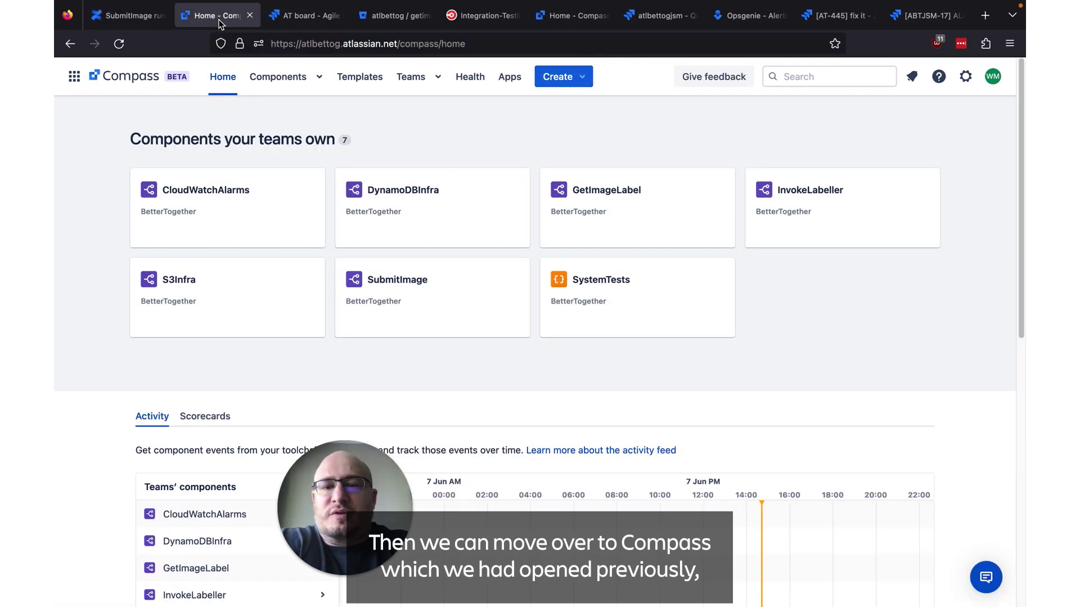
{"action": "left_click", "coordinate": [392, 286]}
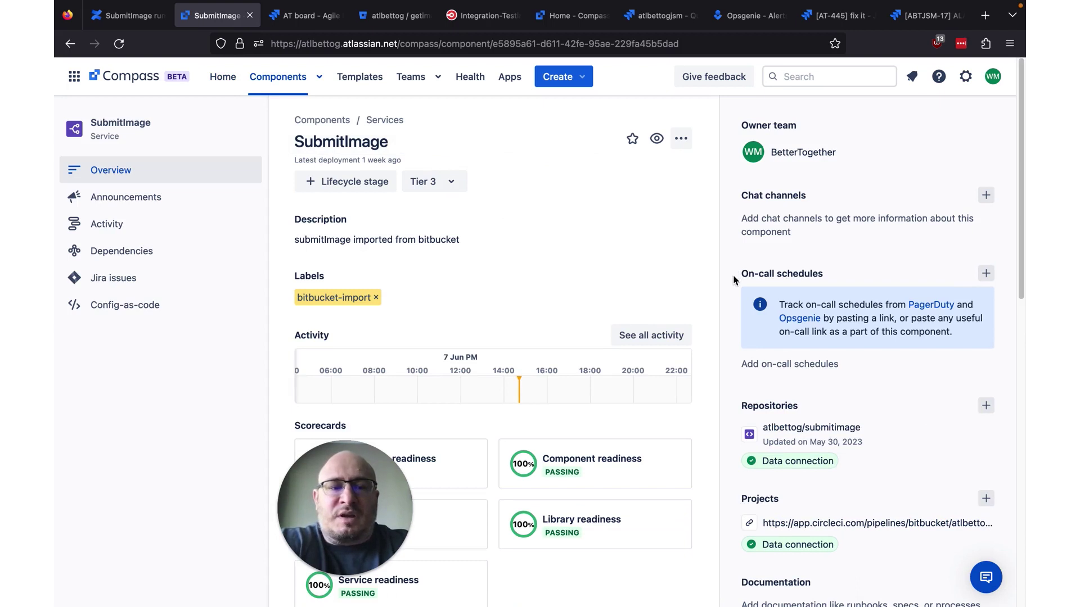
{"action": "scroll", "coordinate": [734, 279], "scroll_direction": "down", "scroll_amount": 6}
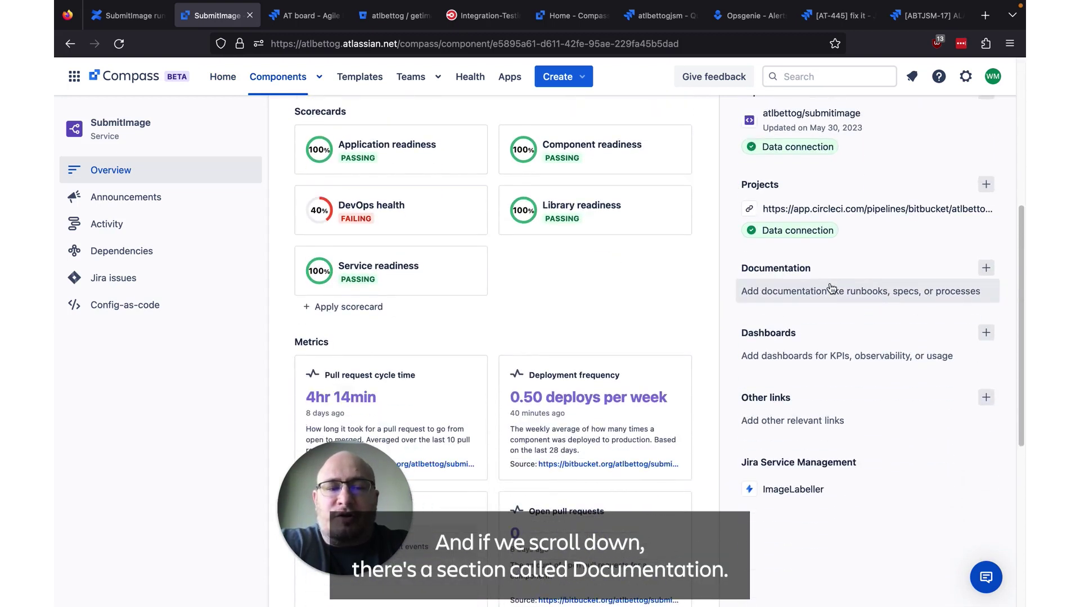
{"action": "left_click", "coordinate": [986, 270]}
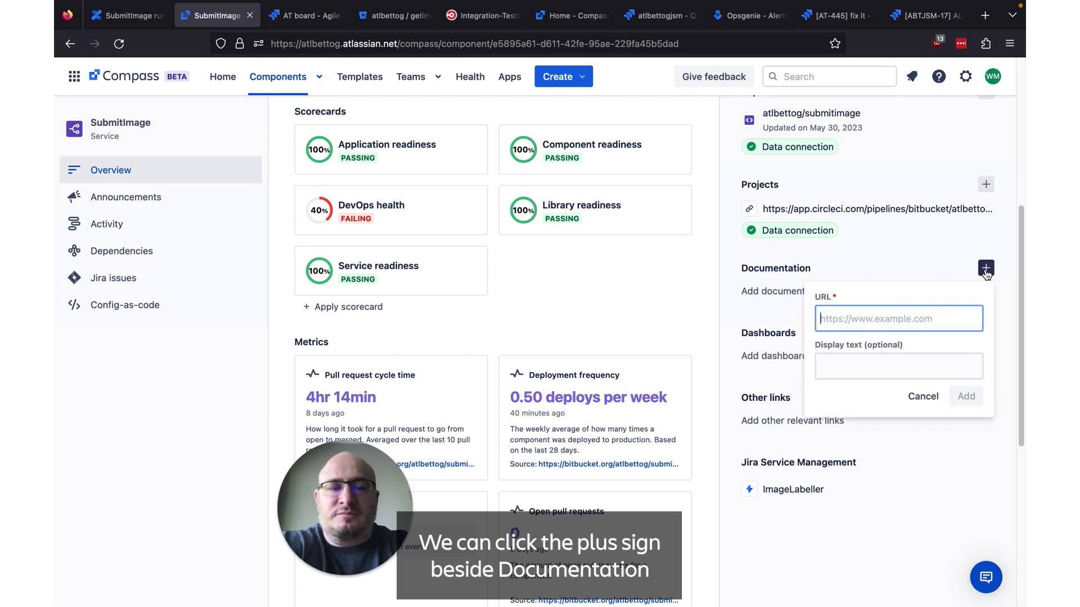
{"action": "key", "text": "super+v"}
{"action": "left_click", "coordinate": [860, 378]}
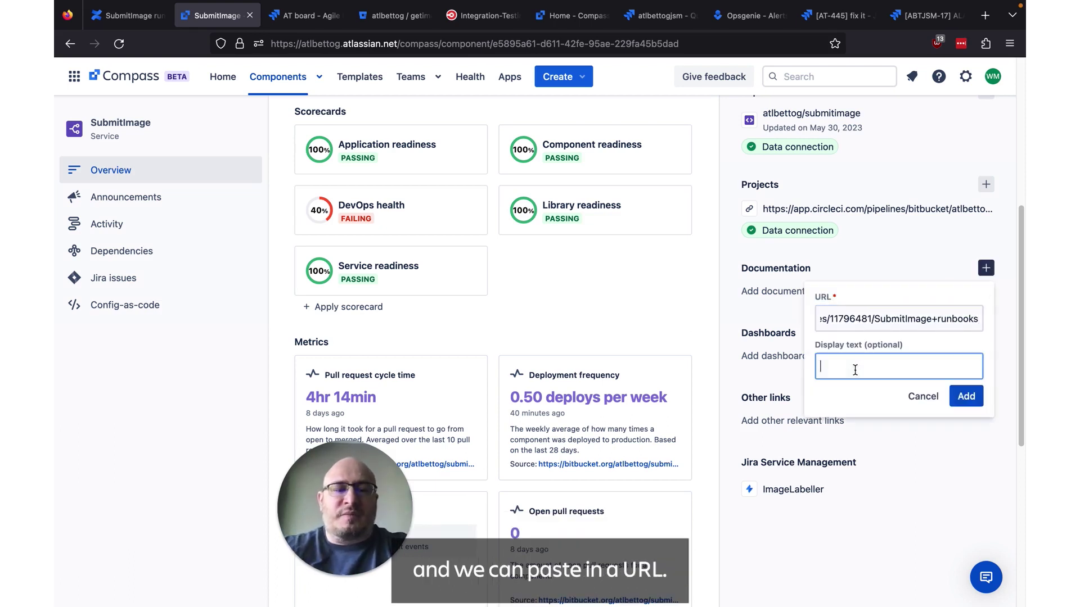
{"action": "type", "text": "SubmitImage "}
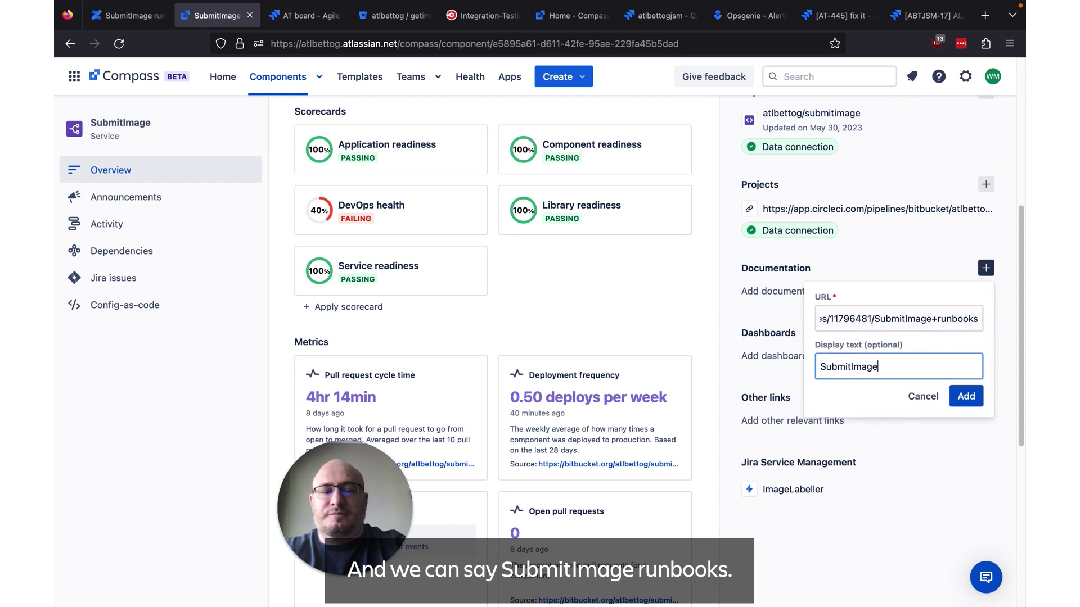
{"action": "type", "text": "runbooks"}
{"action": "key", "text": "Tab"}
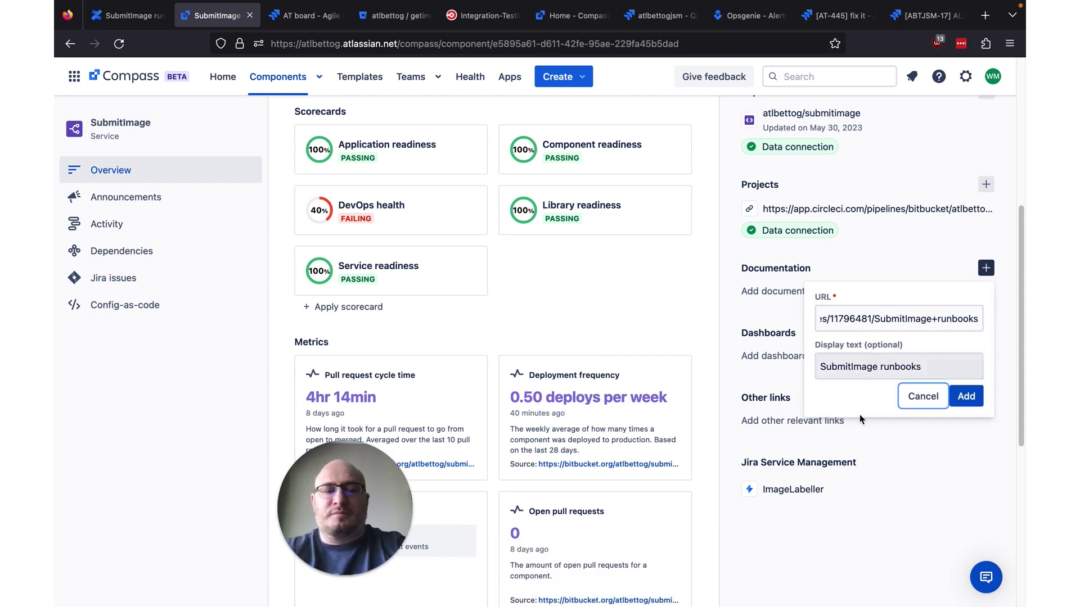
{"action": "left_click", "coordinate": [977, 399]}
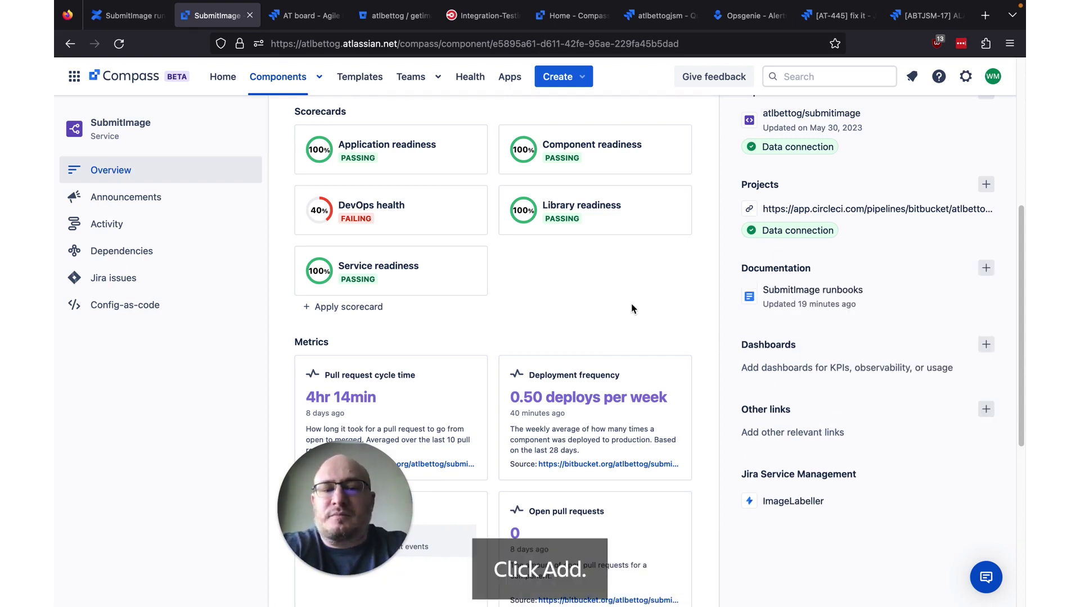